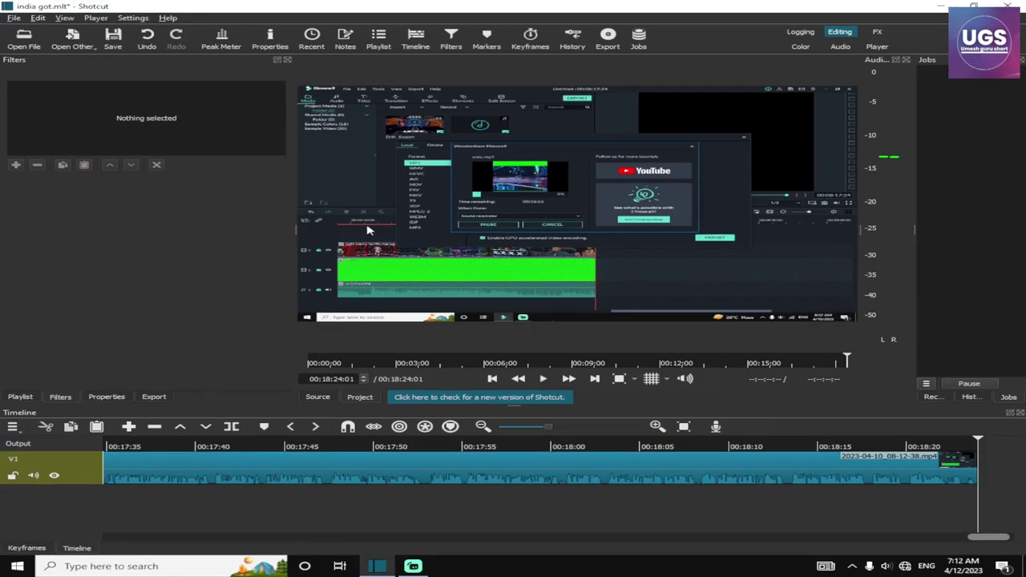
Step: Dismiss the update notice, skim through the edited video and save the project
{"action": "left_click", "coordinate": [566, 397]}
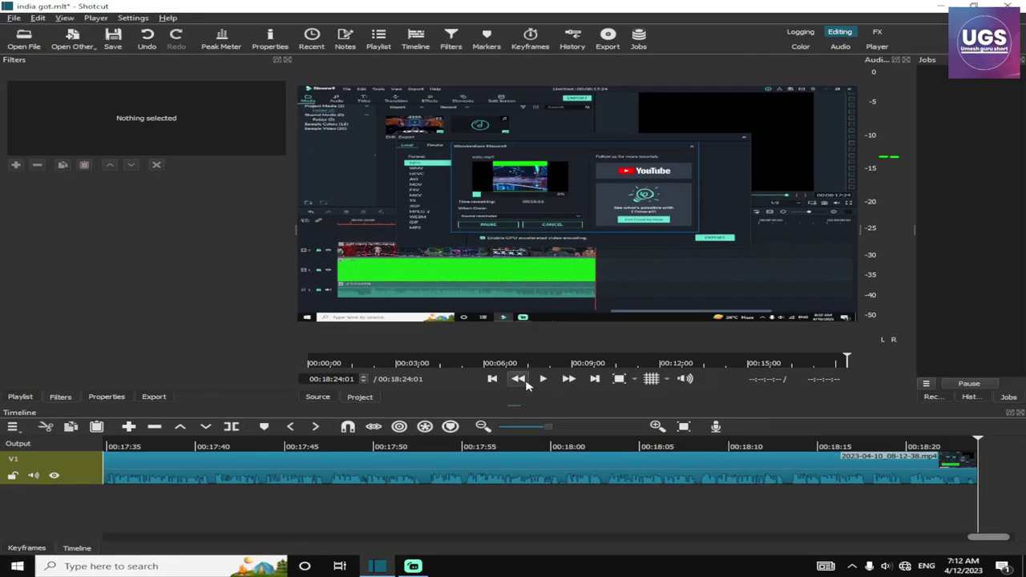
{"action": "left_click_drag", "start_coordinate": [320, 363], "coordinate": [211, 355]}
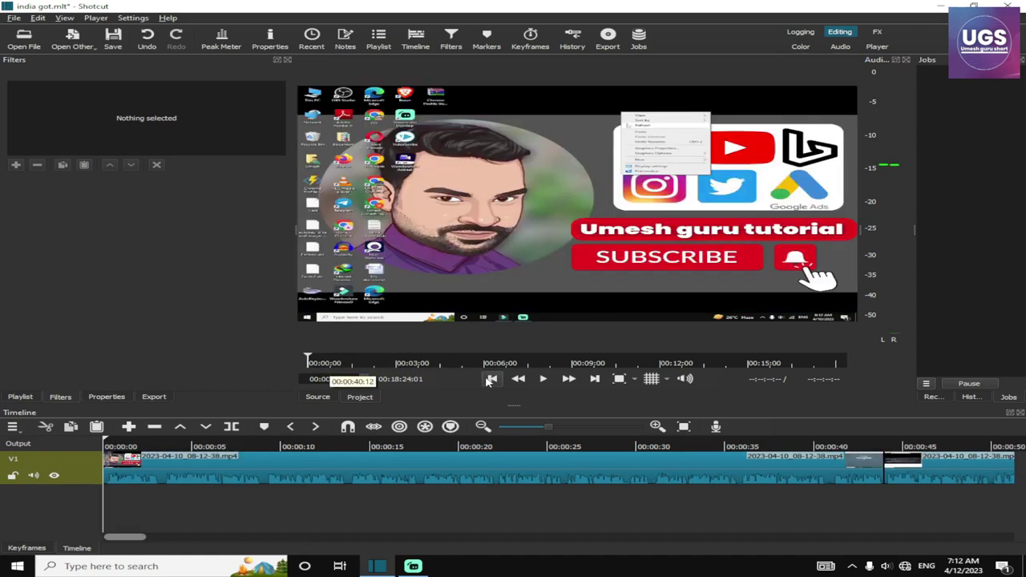
{"action": "left_click_drag", "start_coordinate": [519, 364], "coordinate": [580, 362]}
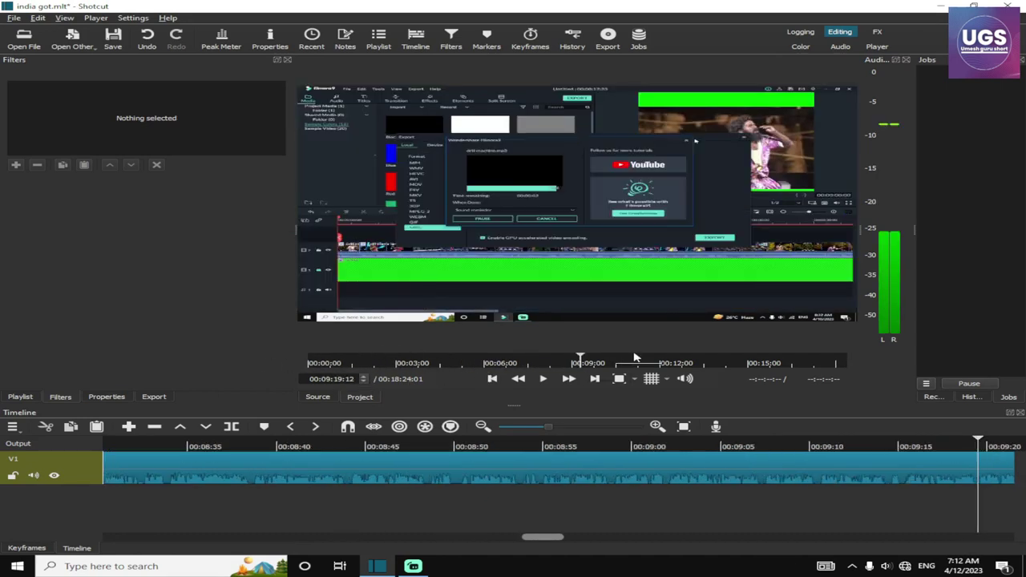
{"action": "left_click", "coordinate": [707, 362]}
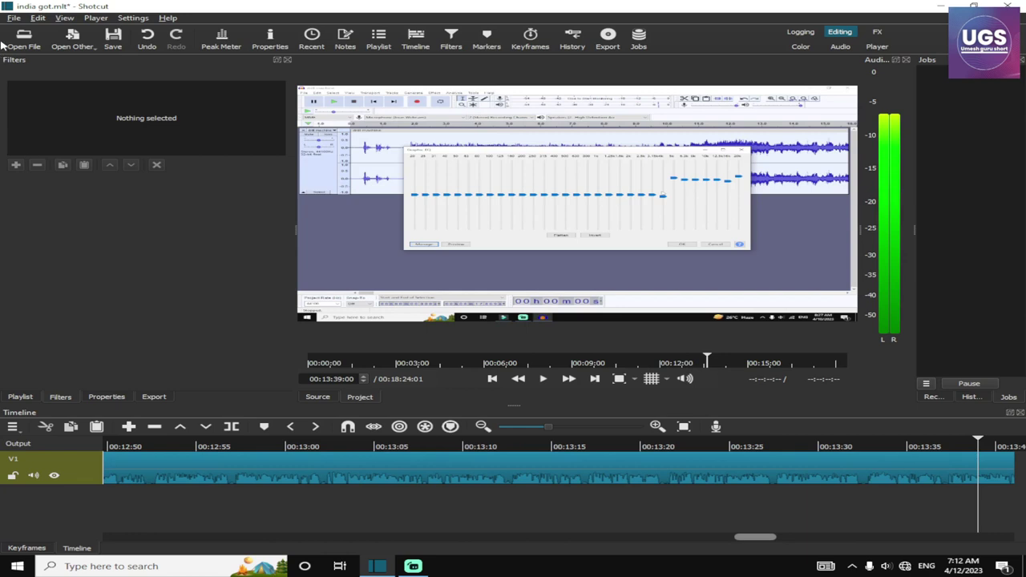
{"action": "left_click", "coordinate": [14, 18]}
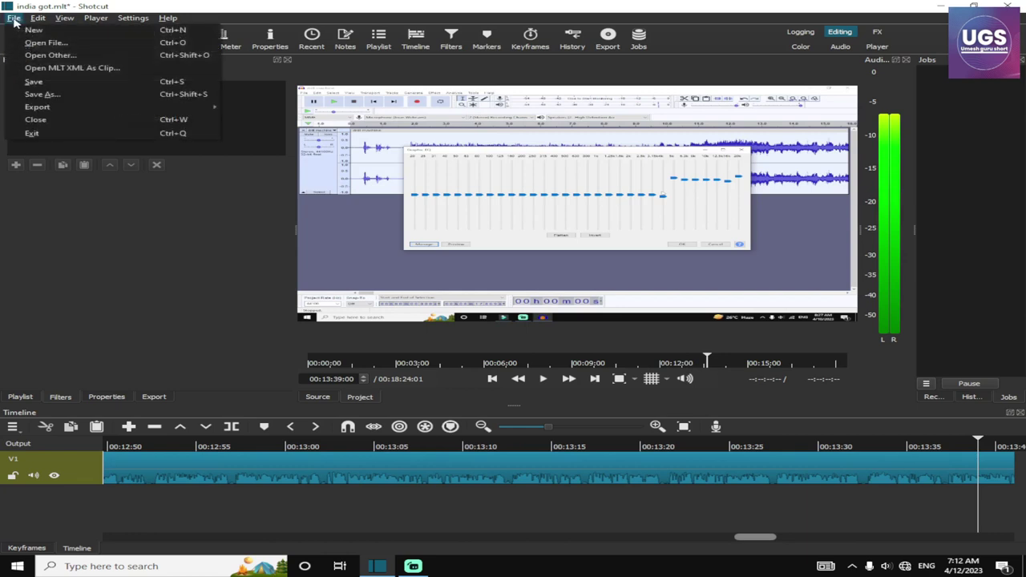
{"action": "left_click", "coordinate": [36, 82]}
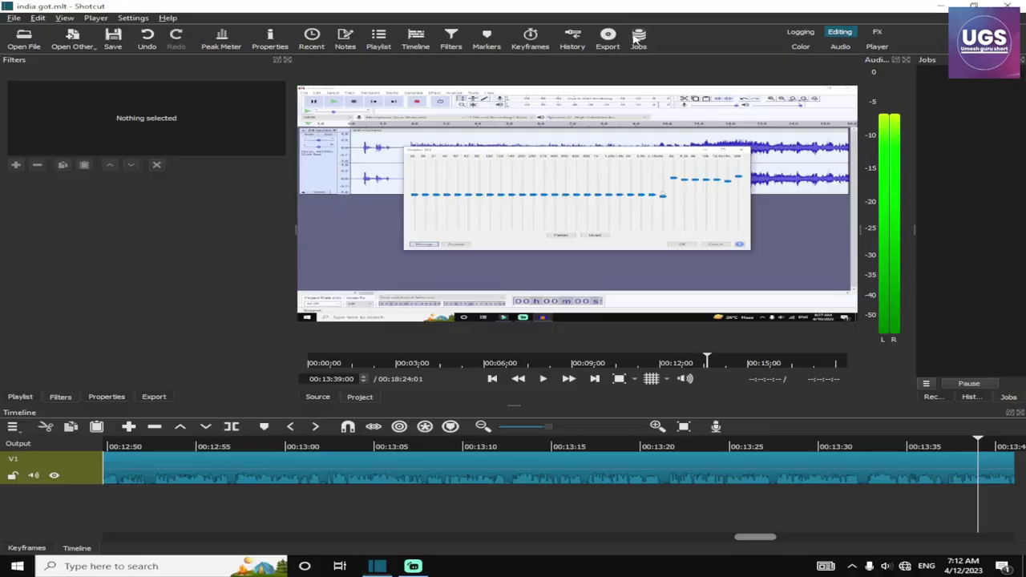
Step: Choose the WAV audio preset for exporting the timeline and start the file export
{"action": "left_click", "coordinate": [603, 68]}
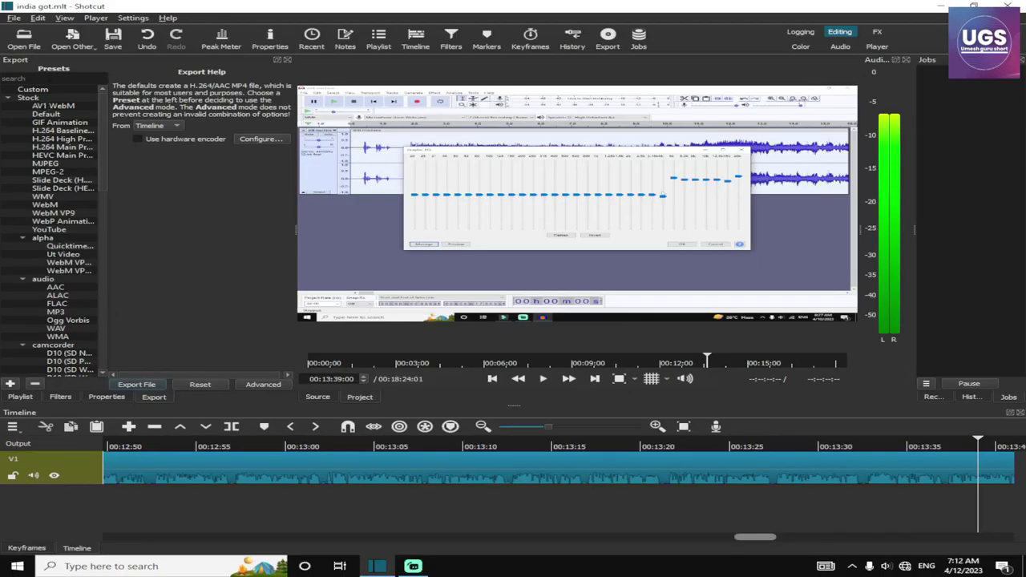
{"action": "left_click", "coordinate": [52, 331]}
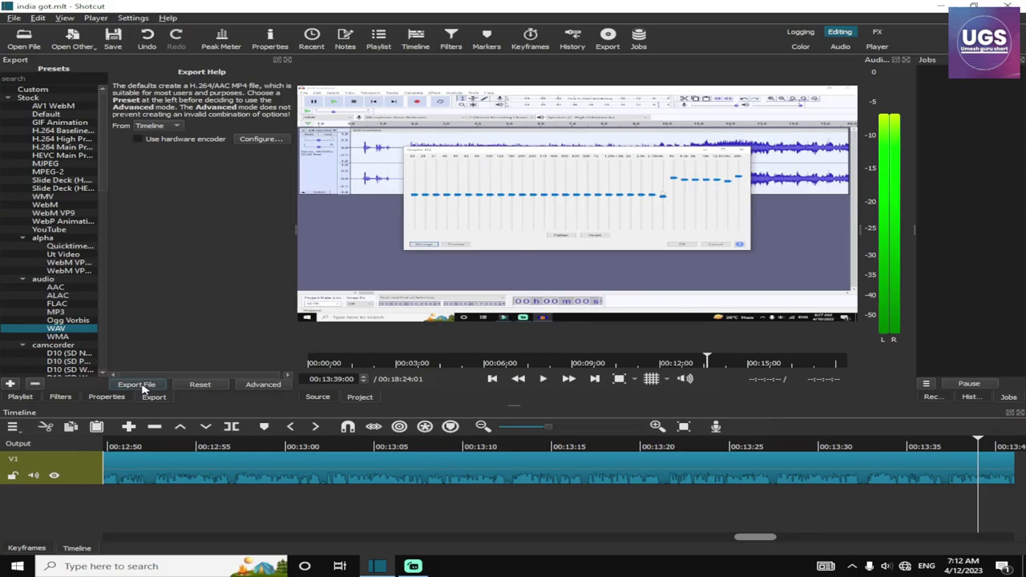
{"action": "left_click", "coordinate": [136, 385]}
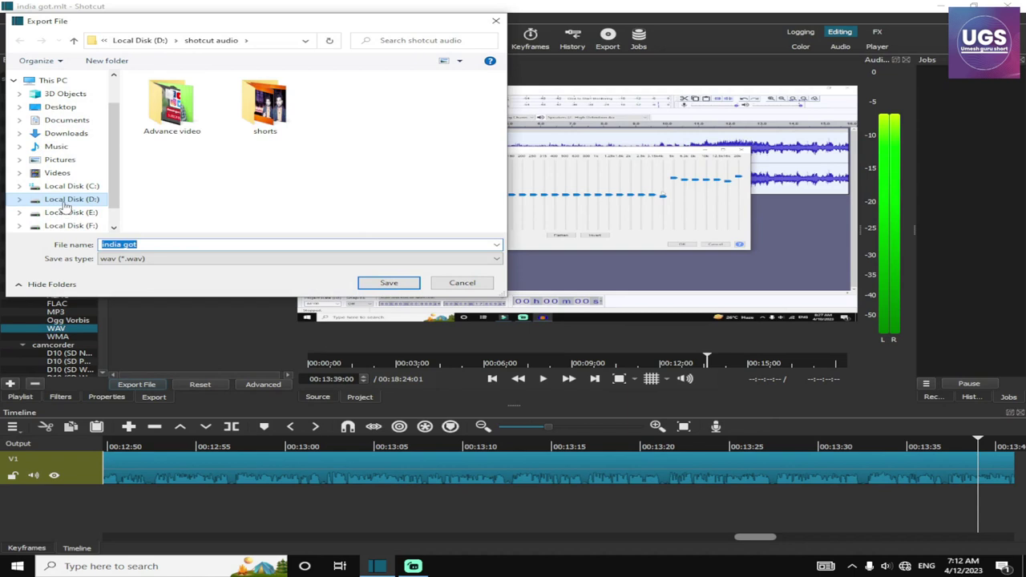
Step: Save the WAV export as india got on Local Disk (D:), and close Shotcut once the export job completes
{"action": "left_click", "coordinate": [66, 199]}
{"action": "left_click", "coordinate": [161, 128]}
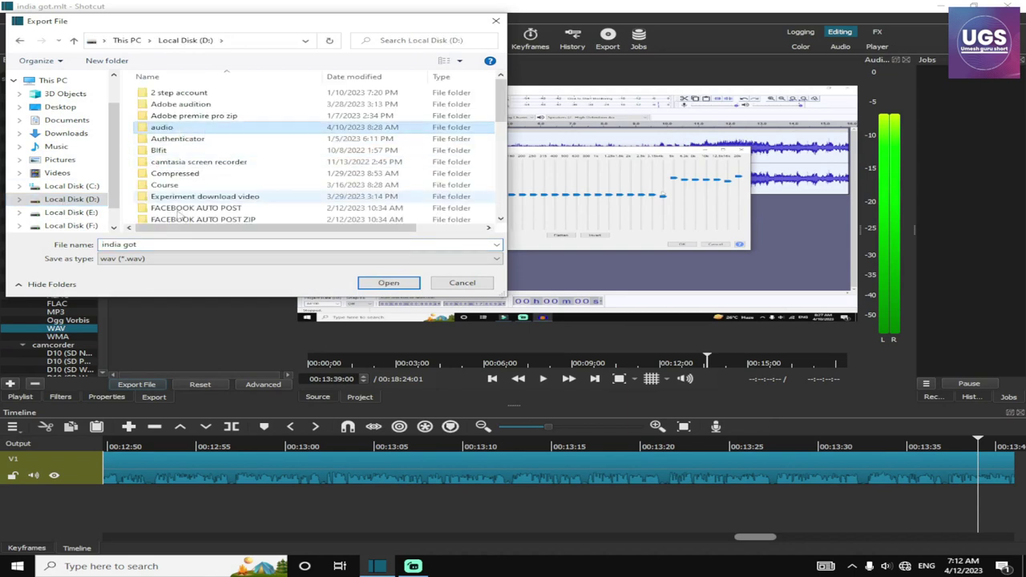
{"action": "left_click", "coordinate": [144, 243]}
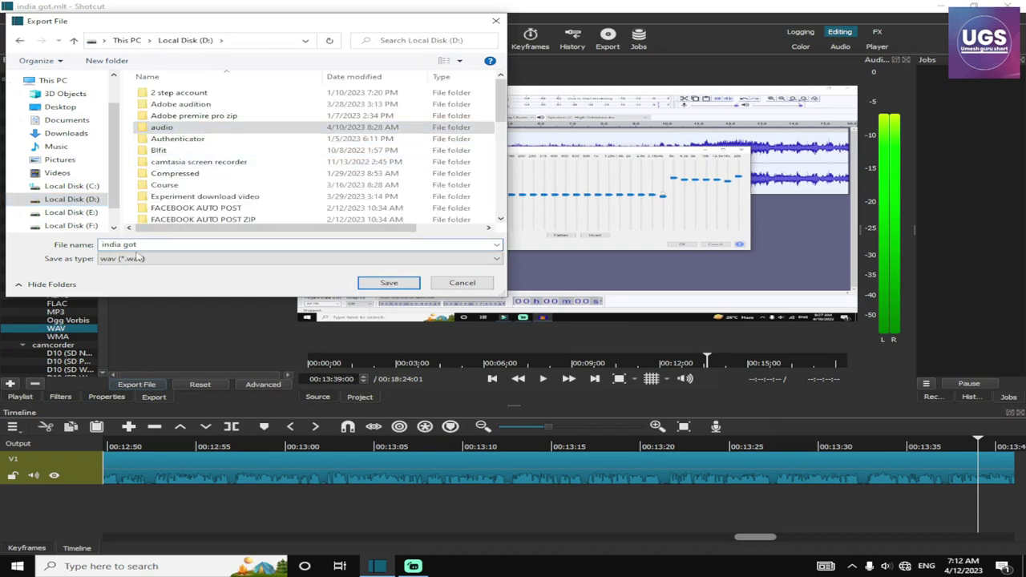
{"action": "left_click", "coordinate": [380, 285]}
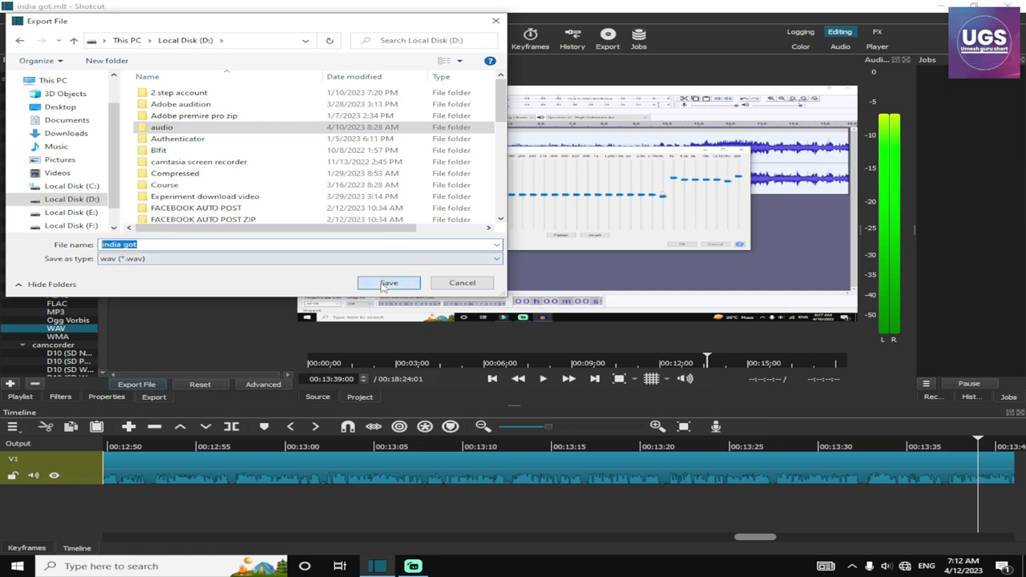
{"action": "left_click", "coordinate": [387, 284]}
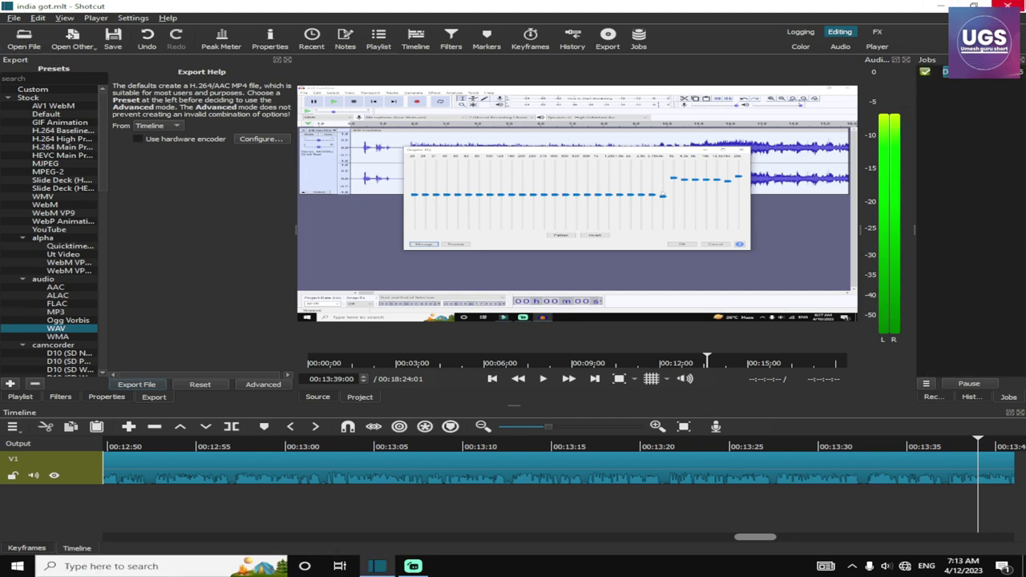
{"action": "left_click", "coordinate": [1007, 6]}
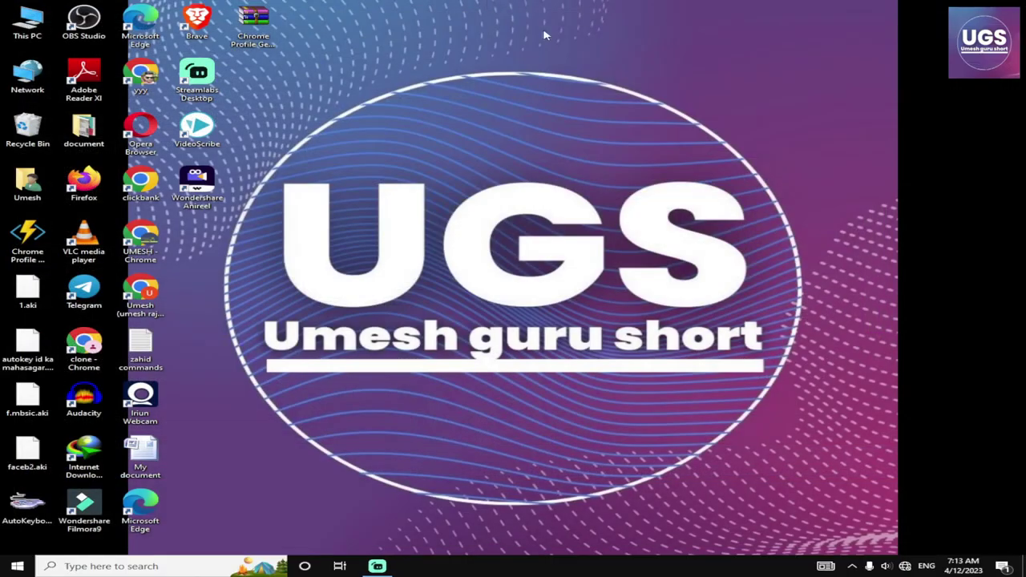
{"action": "right_click", "coordinate": [547, 35]}
{"action": "left_click", "coordinate": [559, 34]}
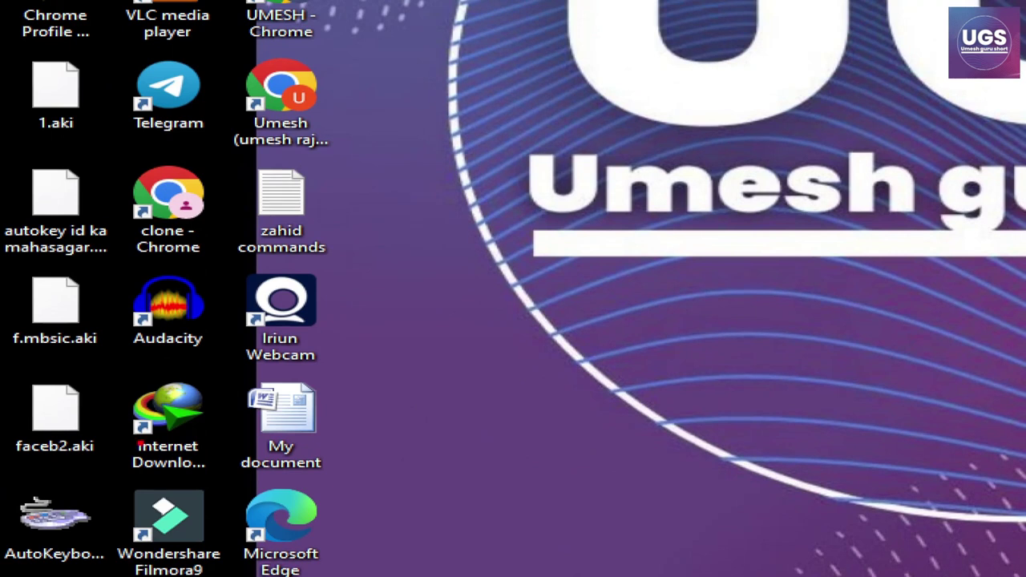
{"action": "mouse_move", "coordinate": [219, 315]}
{"action": "left_mouse_down"}
{"action": "mouse_move", "coordinate": [236, 327]}
{"action": "mouse_move", "coordinate": [436, 273]}
{"action": "left_mouse_up"}
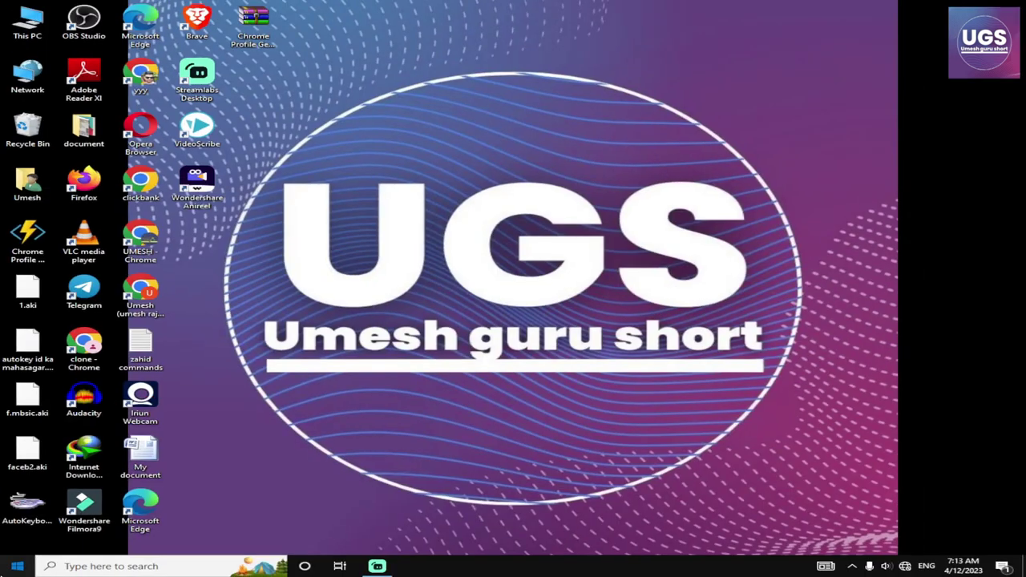
{"action": "key", "text": "super"}
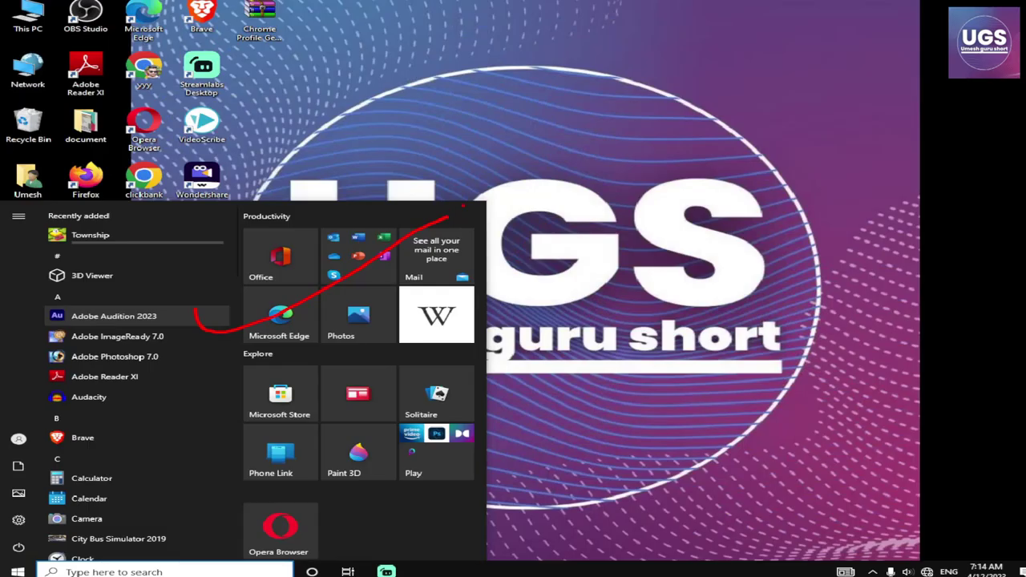
{"action": "left_click", "coordinate": [525, 100]}
{"action": "right_click", "coordinate": [555, 8]}
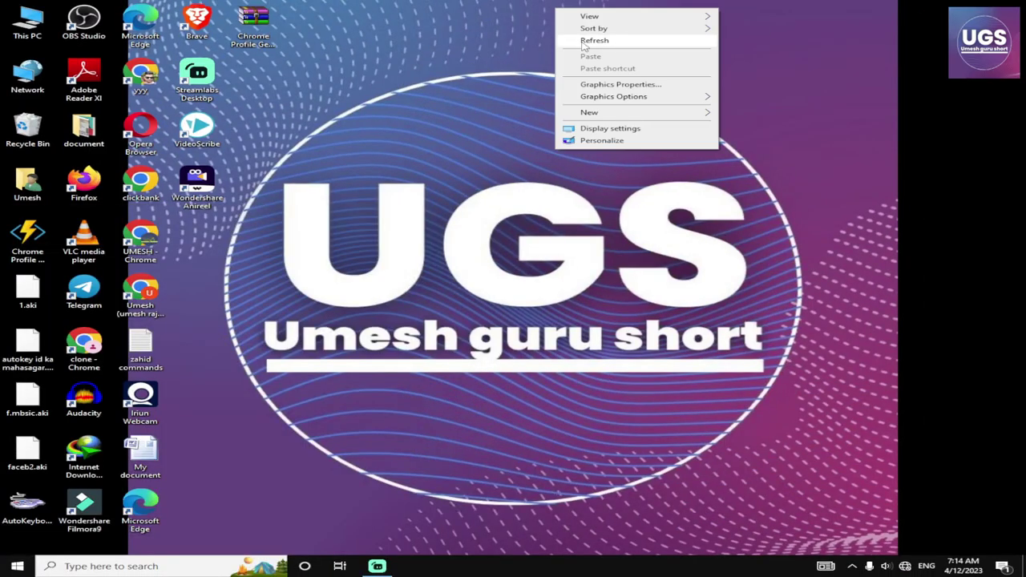
{"action": "left_click", "coordinate": [585, 41]}
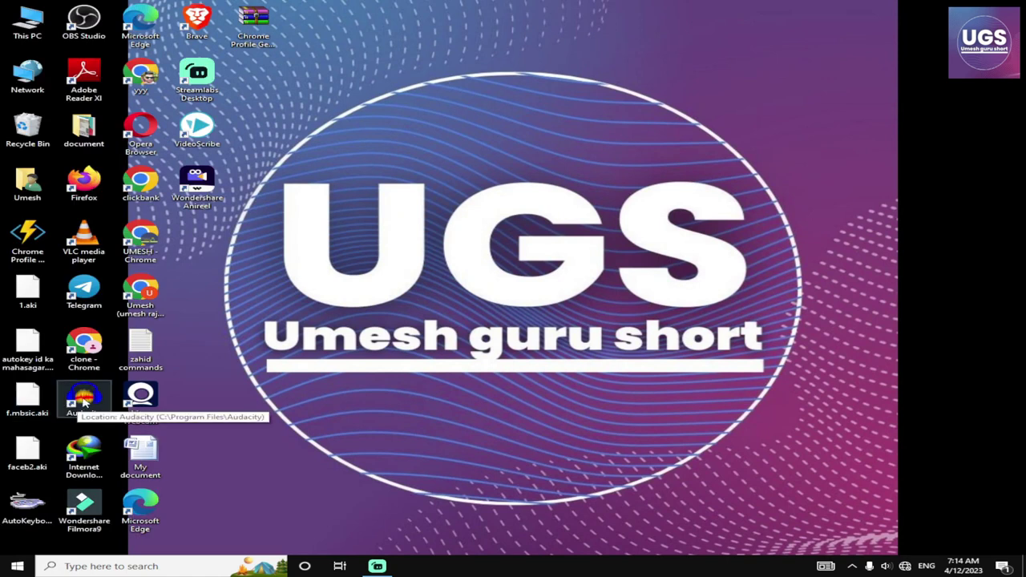
Step: Launch Audacity and open the india got audio file from the audio folder
{"action": "double_click", "coordinate": [84, 397]}
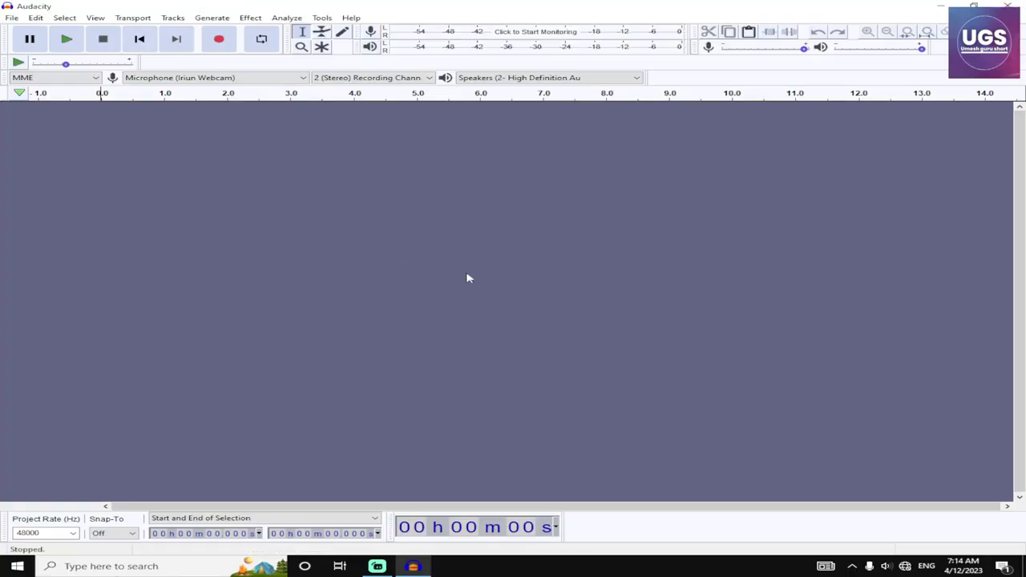
{"action": "left_click", "coordinate": [17, 21]}
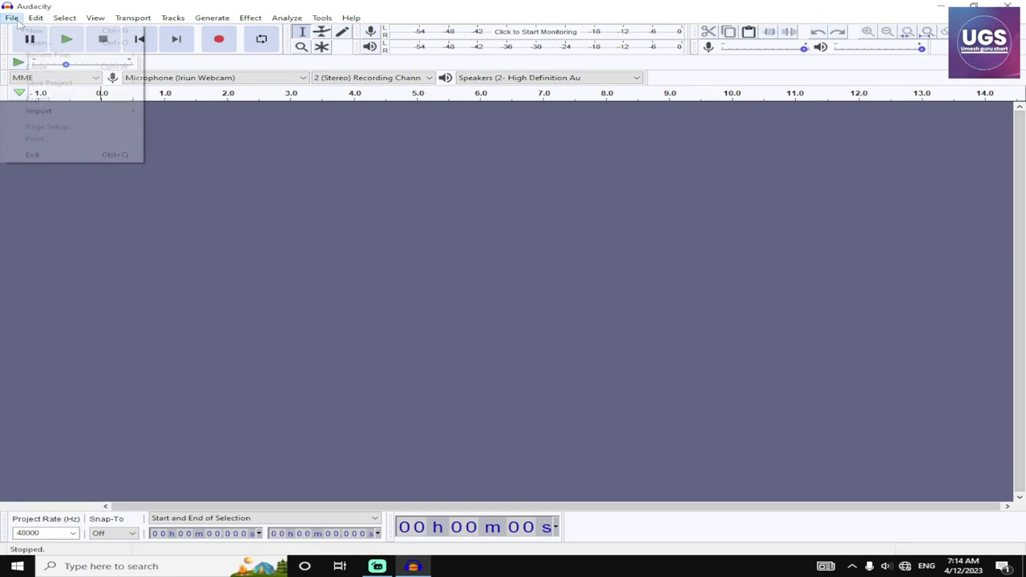
{"action": "left_click", "coordinate": [46, 47]}
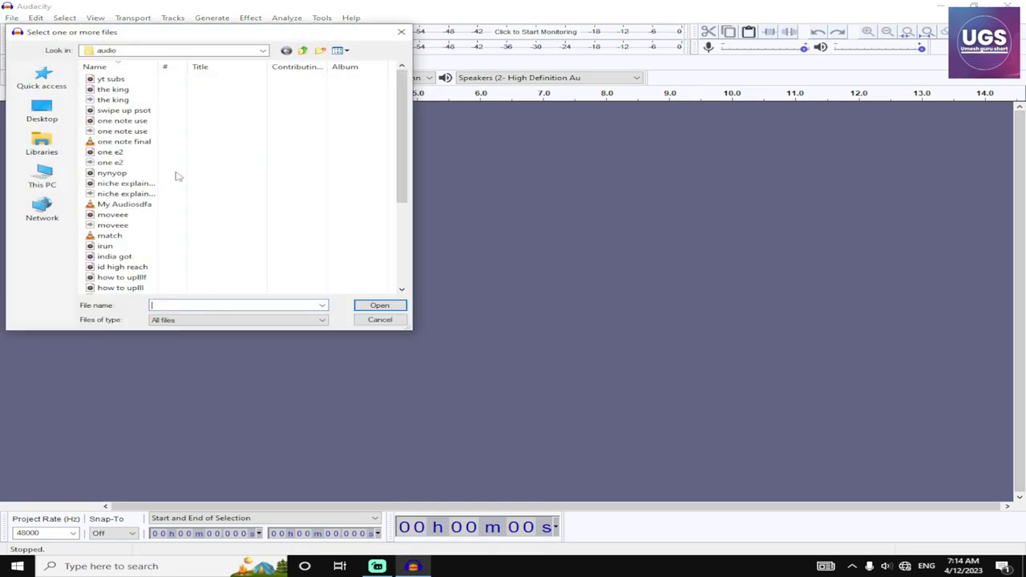
{"action": "left_click", "coordinate": [148, 268]}
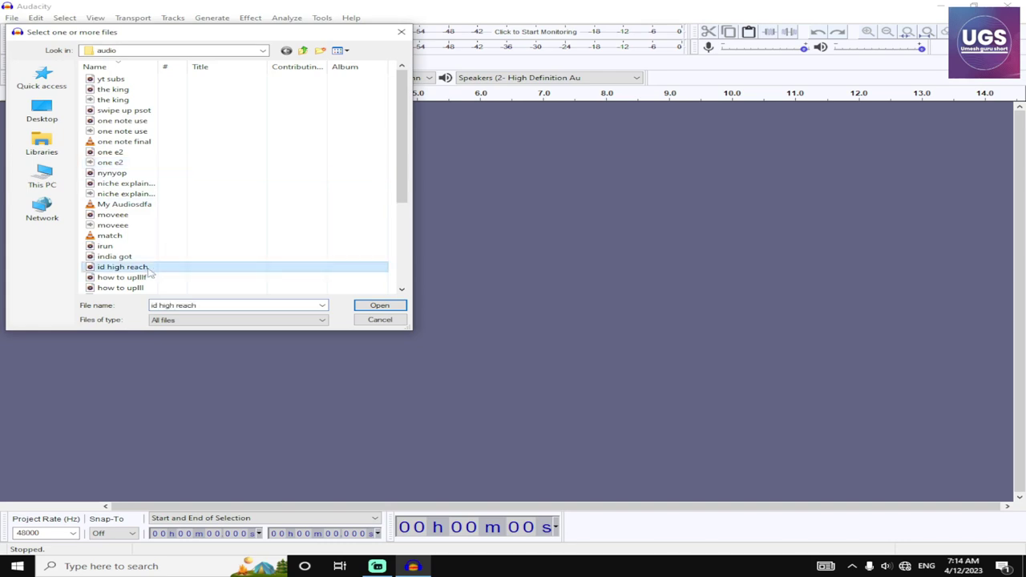
{"action": "left_click", "coordinate": [138, 258]}
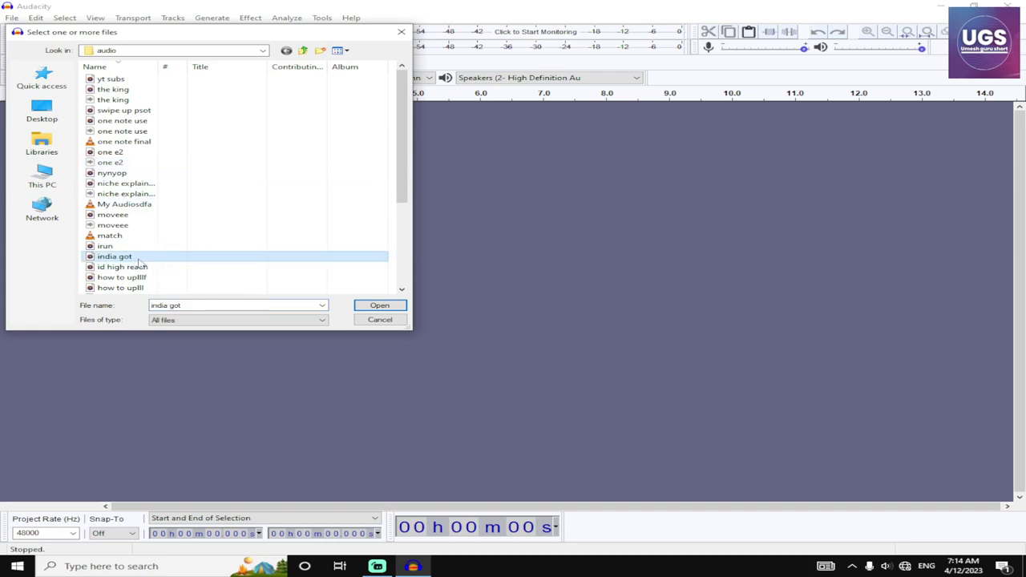
{"action": "left_click", "coordinate": [378, 306]}
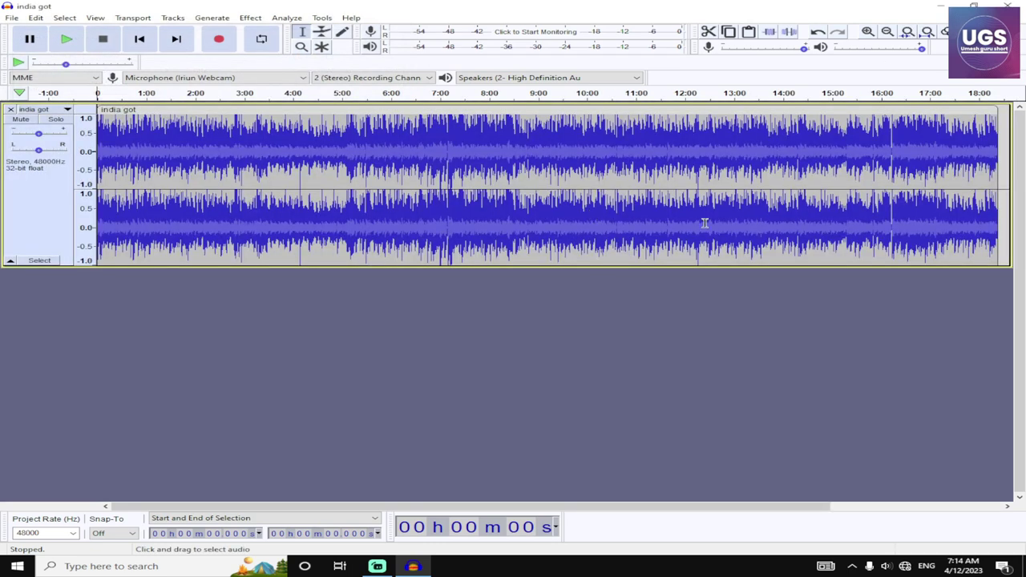
Step: Select the silent gap in the india got track from about 40.57 s to 41.18 s
{"action": "scroll", "coordinate": [694, 227], "scroll_direction": "up", "scroll_amount": 4, "text": "ctrl"}
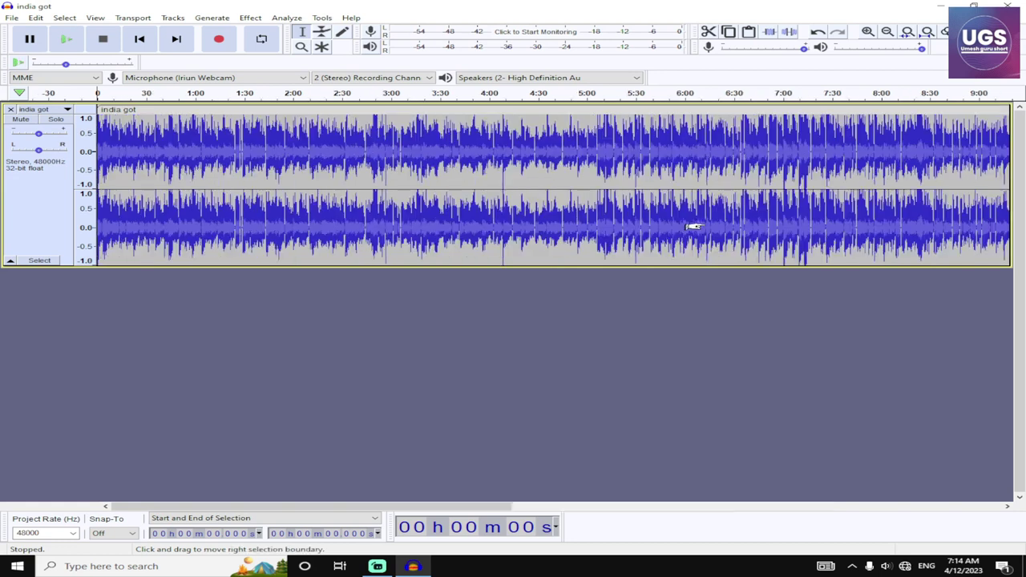
{"action": "scroll", "coordinate": [693, 227], "scroll_direction": "up", "scroll_amount": 1, "text": "ctrl"}
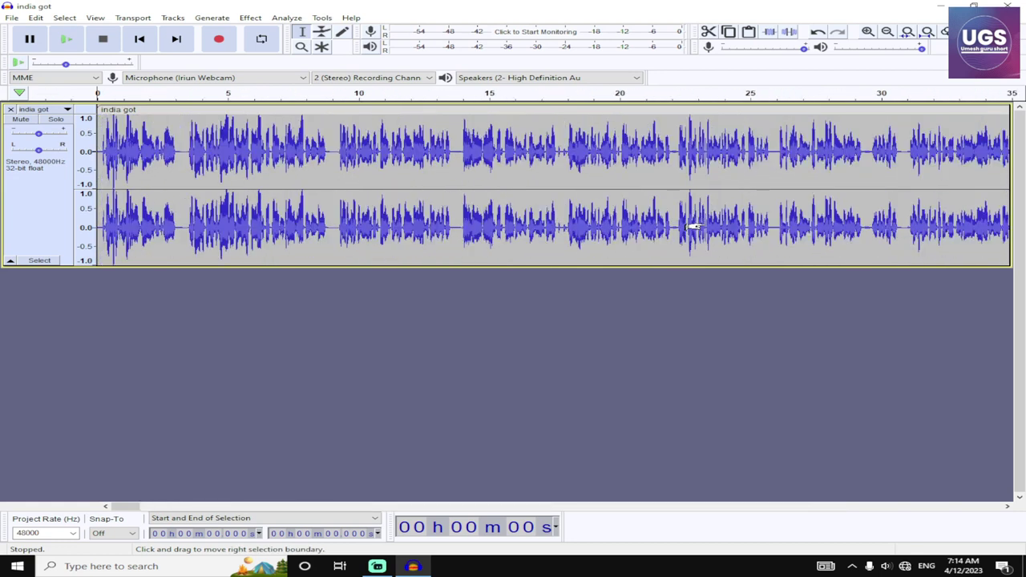
{"action": "scroll", "coordinate": [694, 226], "scroll_direction": "up", "scroll_amount": 1, "text": "ctrl"}
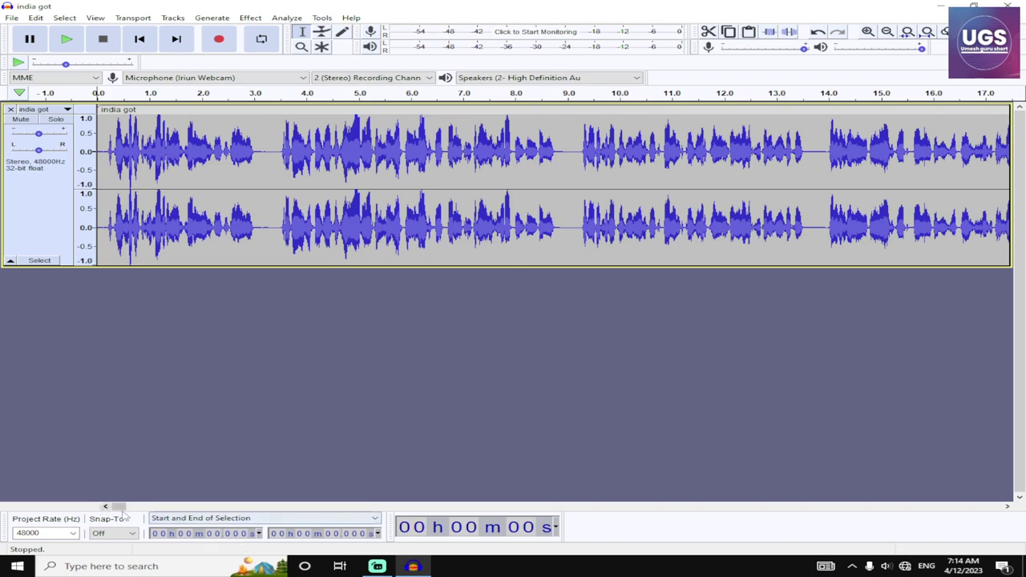
{"action": "left_click_drag", "start_coordinate": [124, 514], "coordinate": [148, 514]}
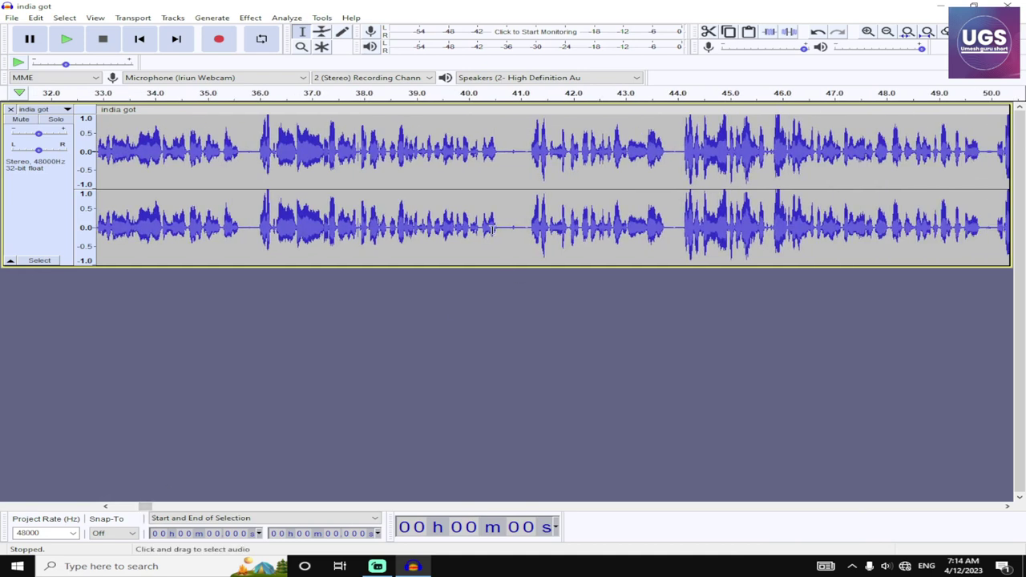
{"action": "left_click_drag", "start_coordinate": [497, 231], "coordinate": [529, 250]}
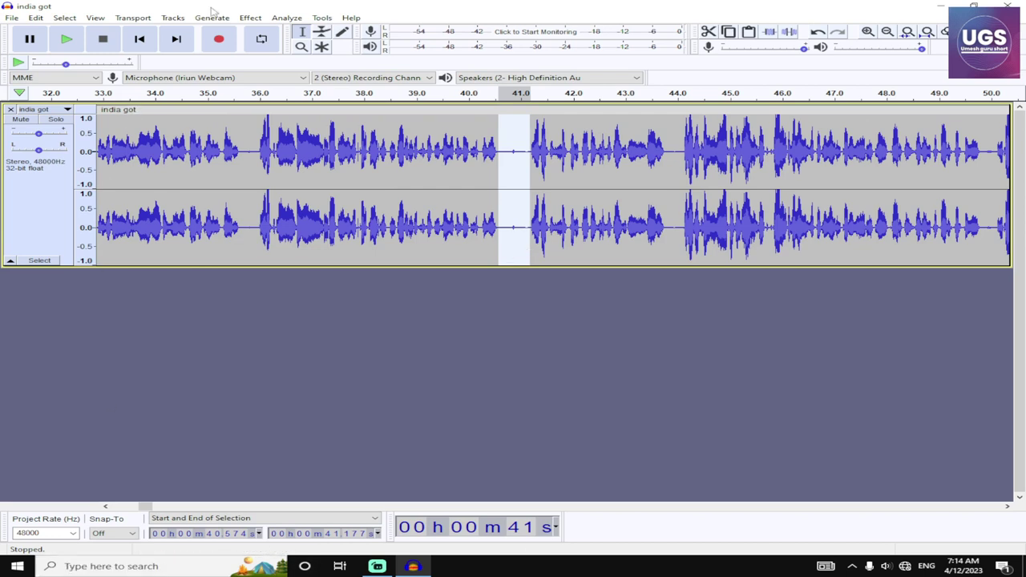
Step: Capture a noise profile from the selected silent gap with Noise Reduction
{"action": "left_click", "coordinate": [251, 18]}
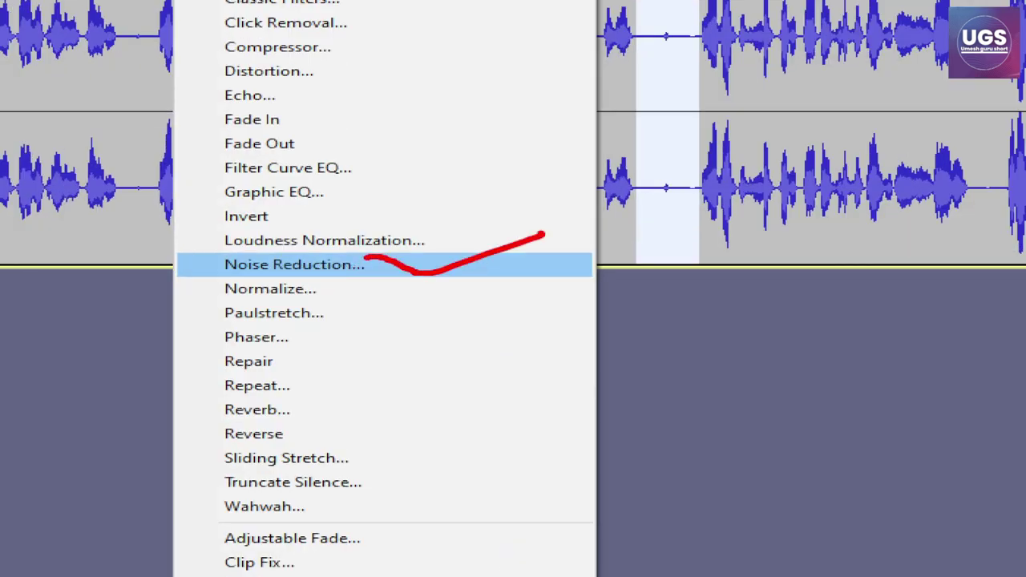
{"action": "left_click", "coordinate": [294, 264]}
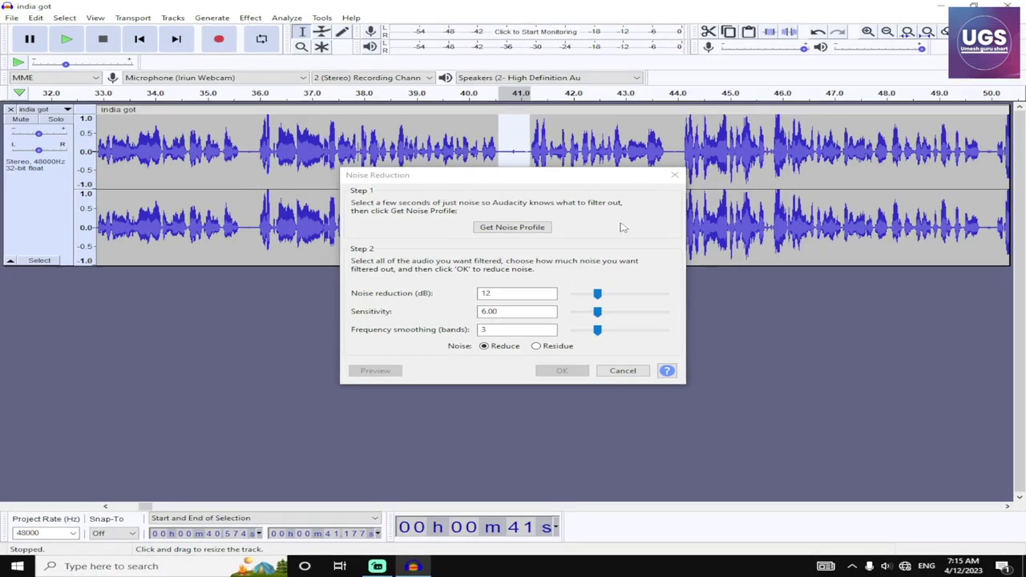
{"action": "left_click", "coordinate": [490, 159]}
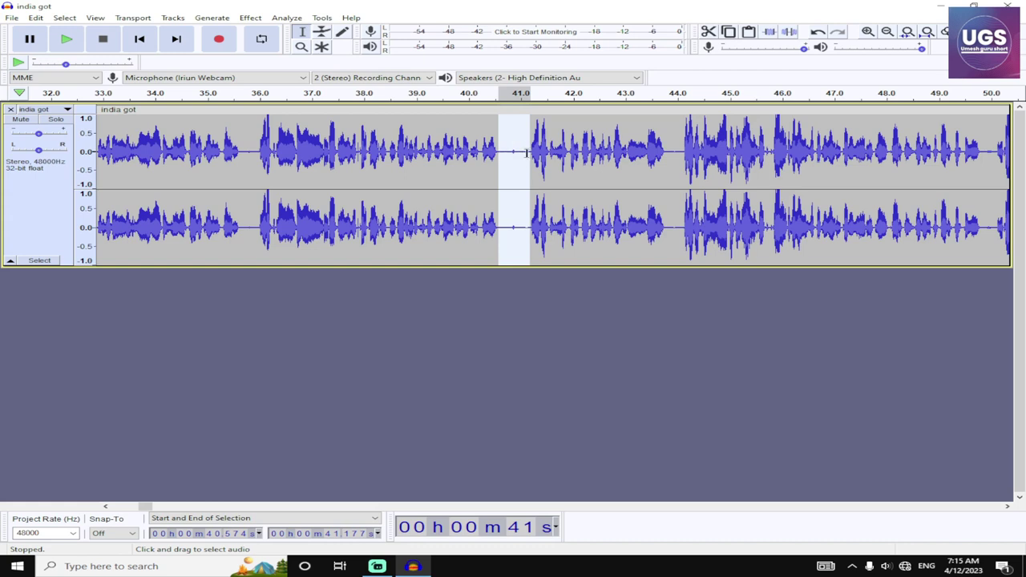
Step: Select the entire india got track and repeat Noise Reduction on it using the captured noise profile
{"action": "left_click", "coordinate": [66, 196]}
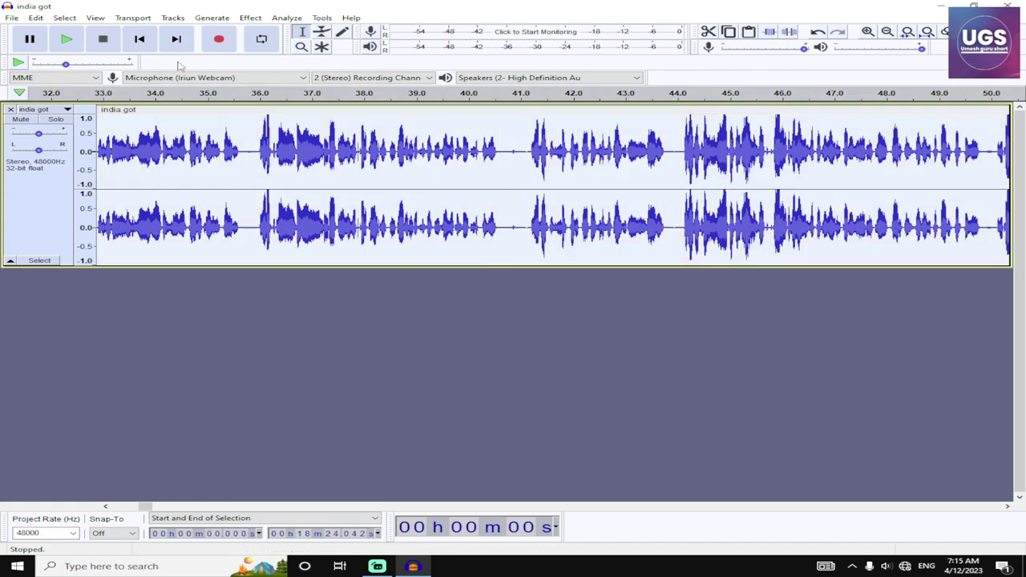
{"action": "left_click", "coordinate": [251, 17]}
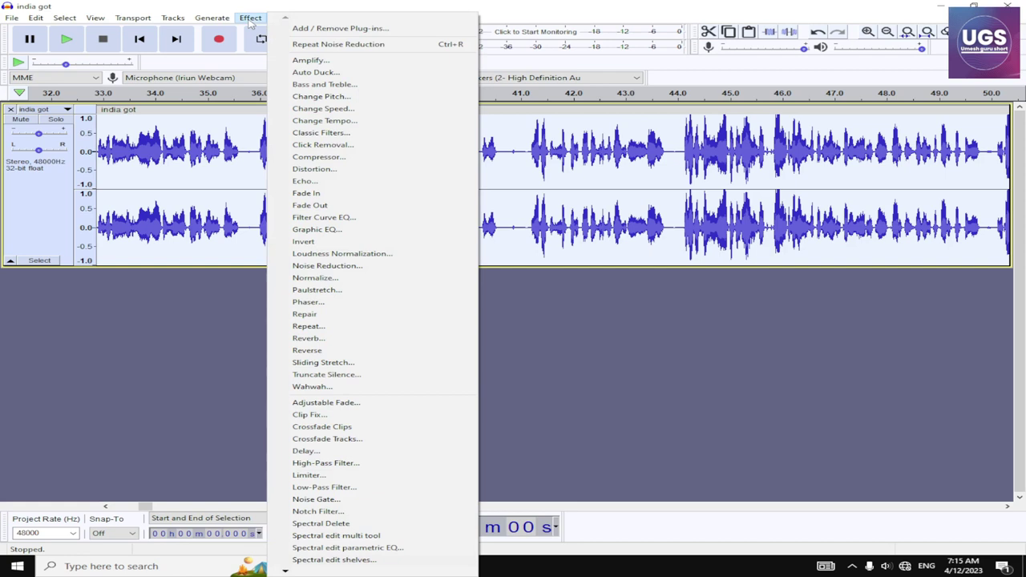
{"action": "left_click", "coordinate": [319, 45]}
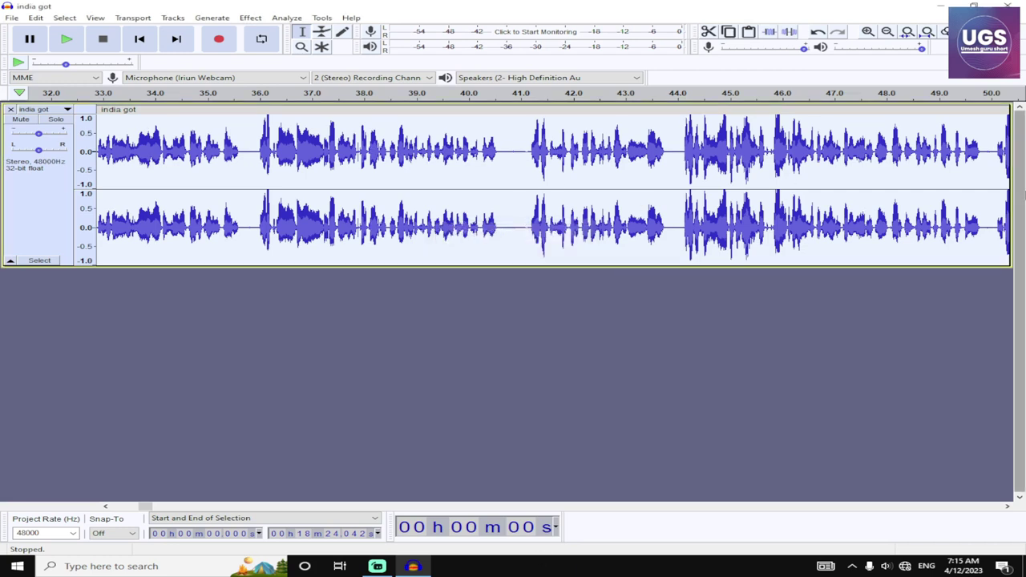
Step: Open the Graphic EQ effect for the selected track and bring up its list of factory presets
{"action": "left_click", "coordinate": [251, 18]}
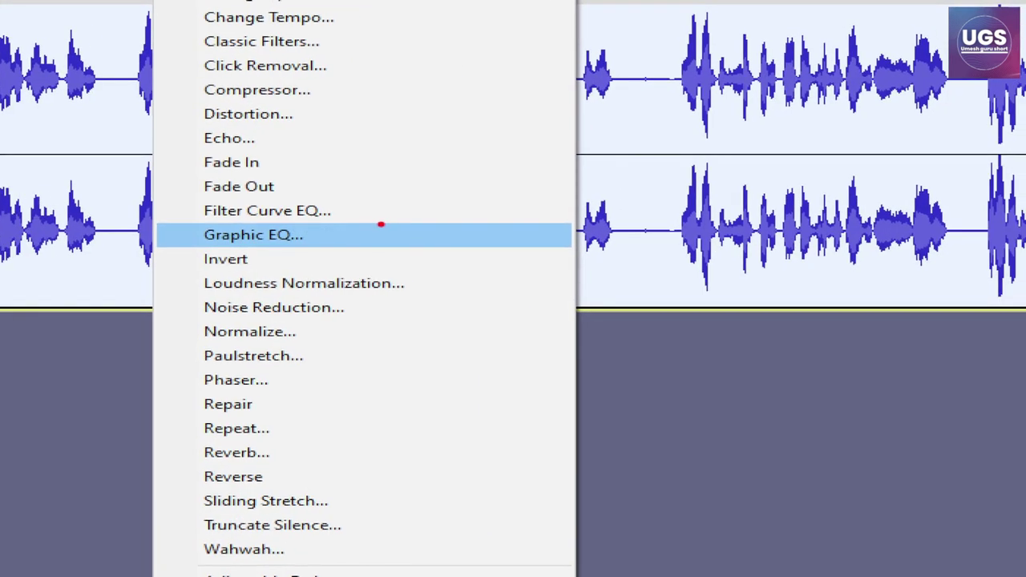
{"action": "left_click", "coordinate": [253, 234]}
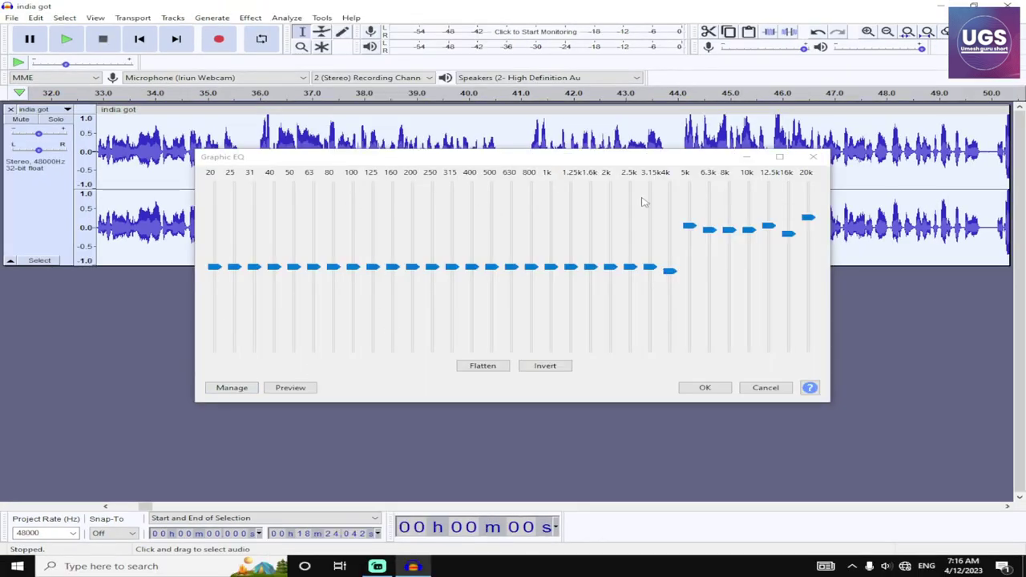
{"action": "mouse_move", "coordinate": [643, 202]}
{"action": "left_click", "coordinate": [231, 387]}
{"action": "mouse_move", "coordinate": [294, 449]}
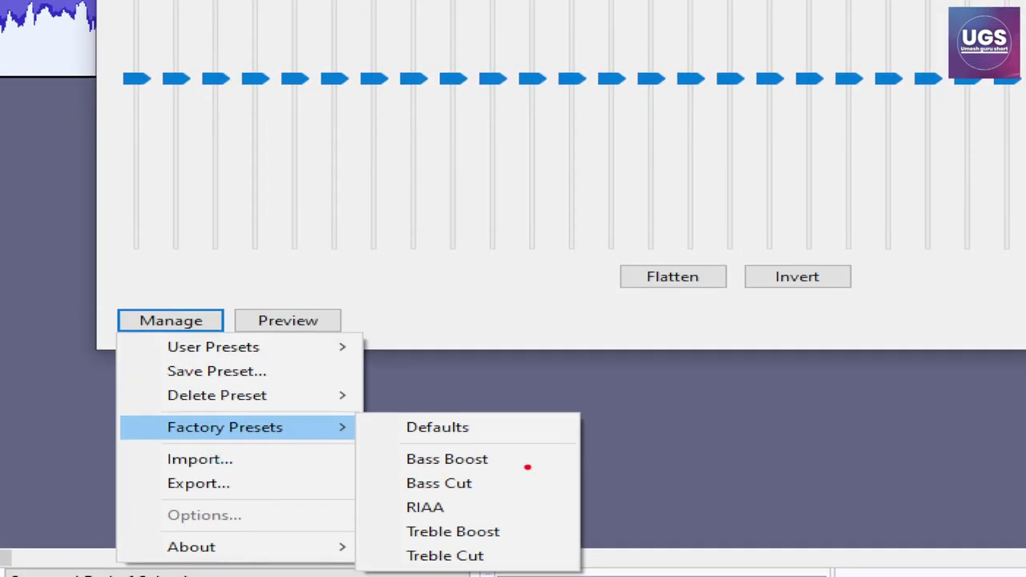
{"action": "left_click_drag", "start_coordinate": [532, 447], "coordinate": [655, 447]}
{"action": "left_click_drag", "start_coordinate": [495, 483], "coordinate": [561, 484]}
{"action": "mouse_move", "coordinate": [488, 508]}
{"action": "left_mouse_down"}
{"action": "mouse_move", "coordinate": [517, 507]}
{"action": "mouse_move", "coordinate": [554, 527]}
{"action": "left_mouse_up"}
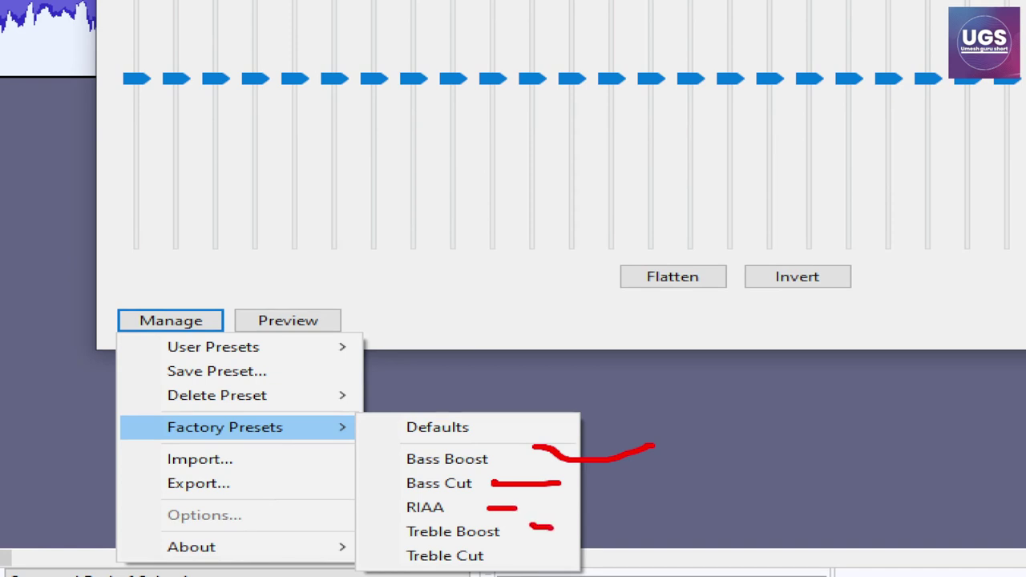
{"action": "left_click_drag", "start_coordinate": [513, 563], "coordinate": [545, 562]}
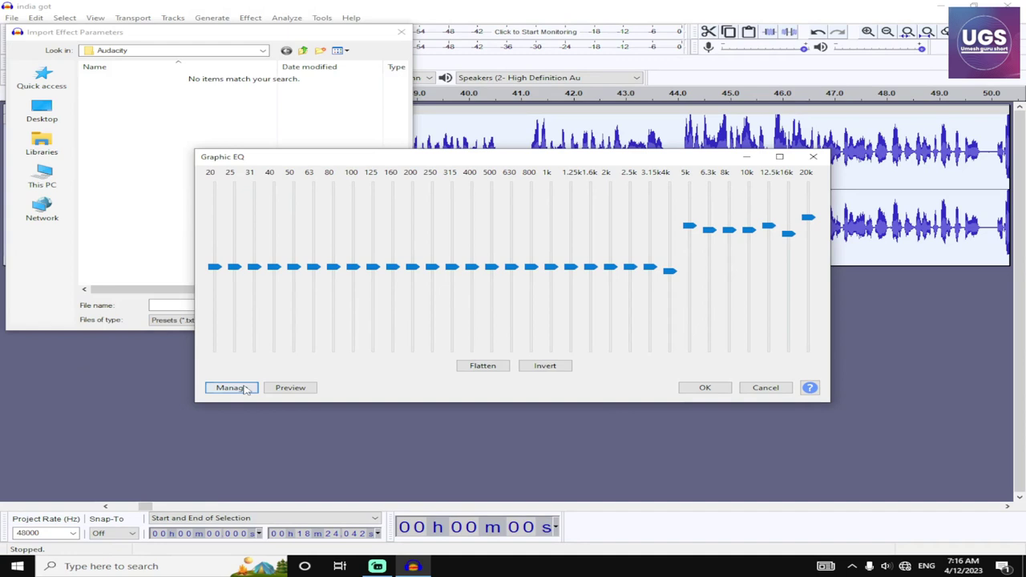
Step: Try the Bass Boost factory preset in Graphic EQ, followed by the Bass Cut preset
{"action": "left_click", "coordinate": [201, 326]}
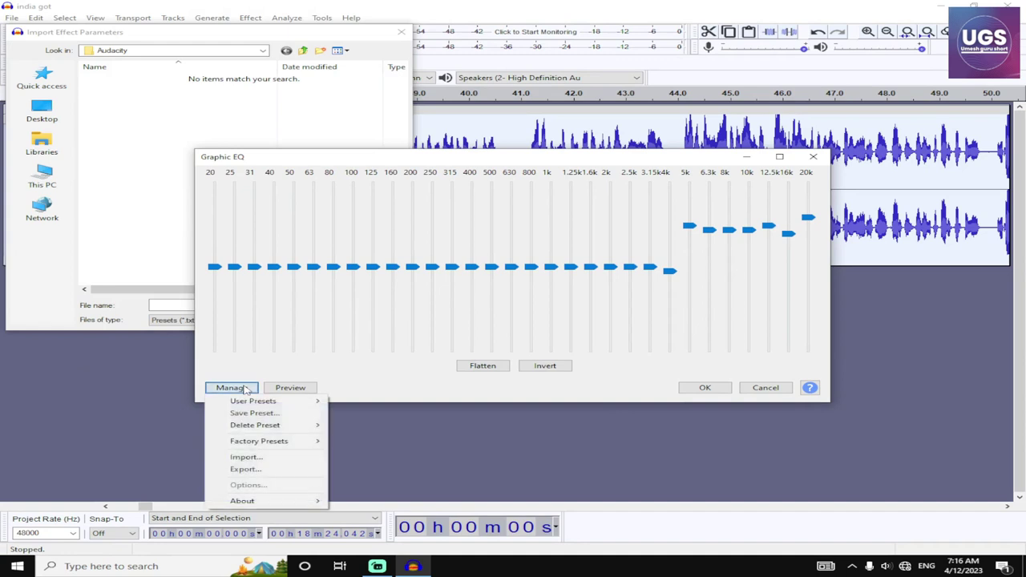
{"action": "mouse_move", "coordinate": [264, 442]}
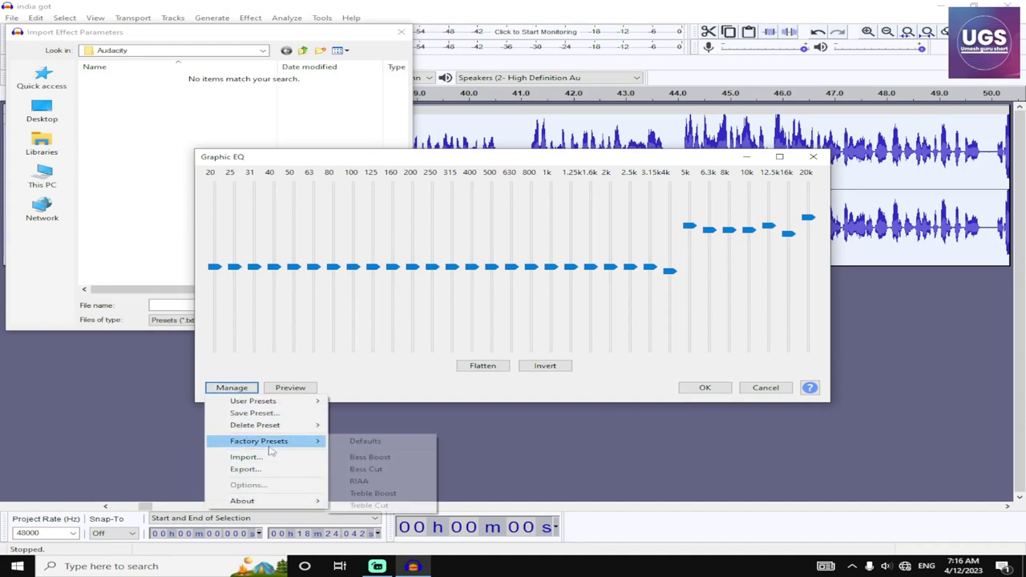
{"action": "left_click", "coordinate": [369, 457]}
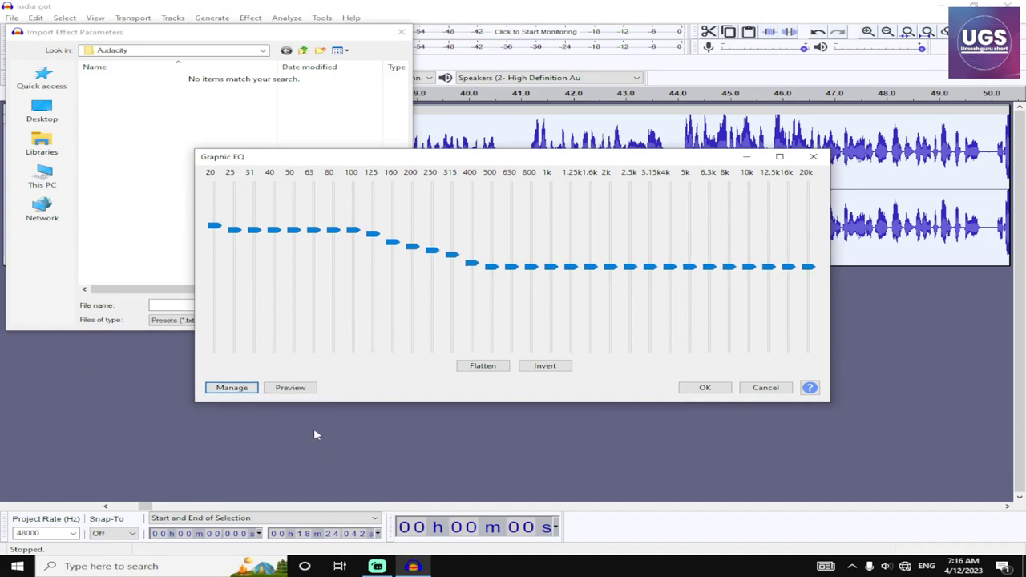
{"action": "left_click", "coordinate": [222, 393]}
{"action": "mouse_move", "coordinate": [259, 443]}
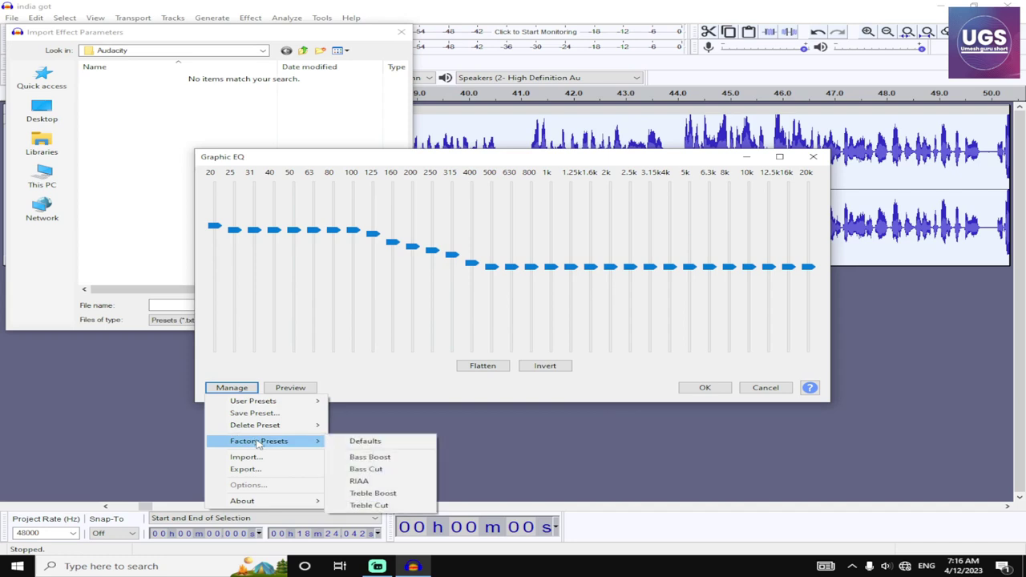
{"action": "left_click", "coordinate": [383, 471]}
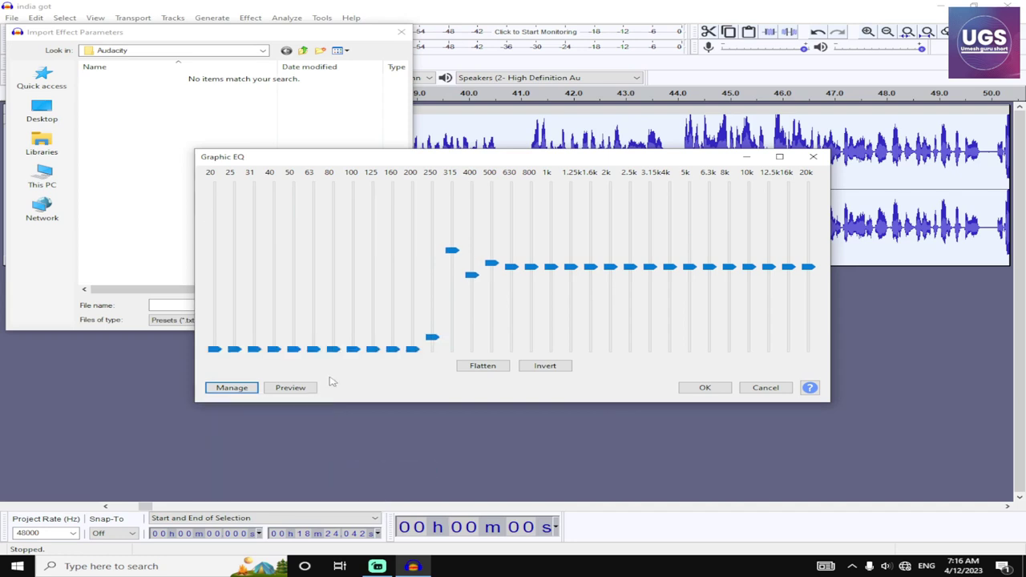
Step: Apply Graphic EQ with the Bass Boost factory preset to the track and dismiss the stray preset import dialog
{"action": "left_click", "coordinate": [235, 393]}
{"action": "mouse_move", "coordinate": [304, 443]}
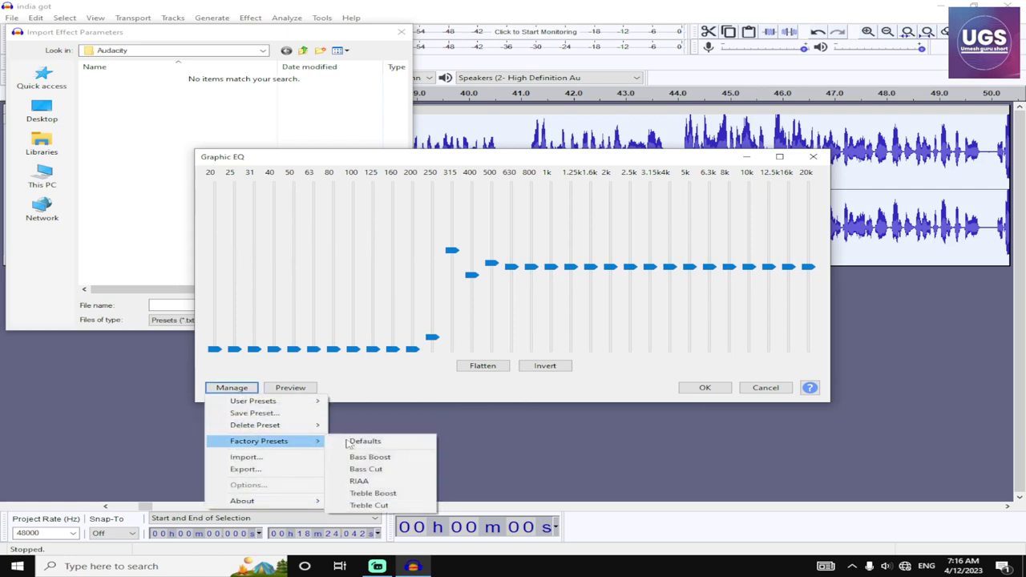
{"action": "left_click", "coordinate": [373, 458]}
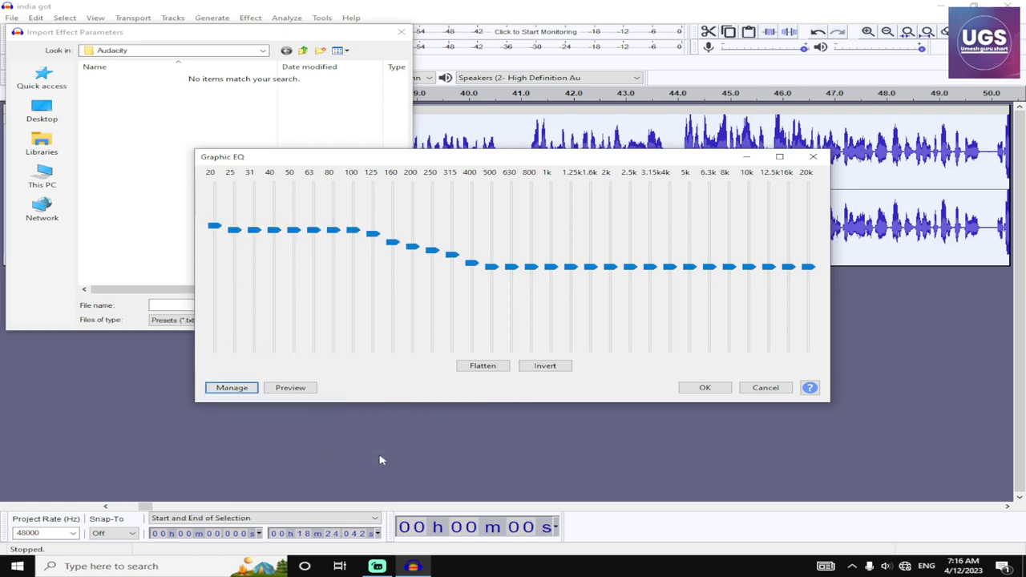
{"action": "left_click", "coordinate": [694, 392]}
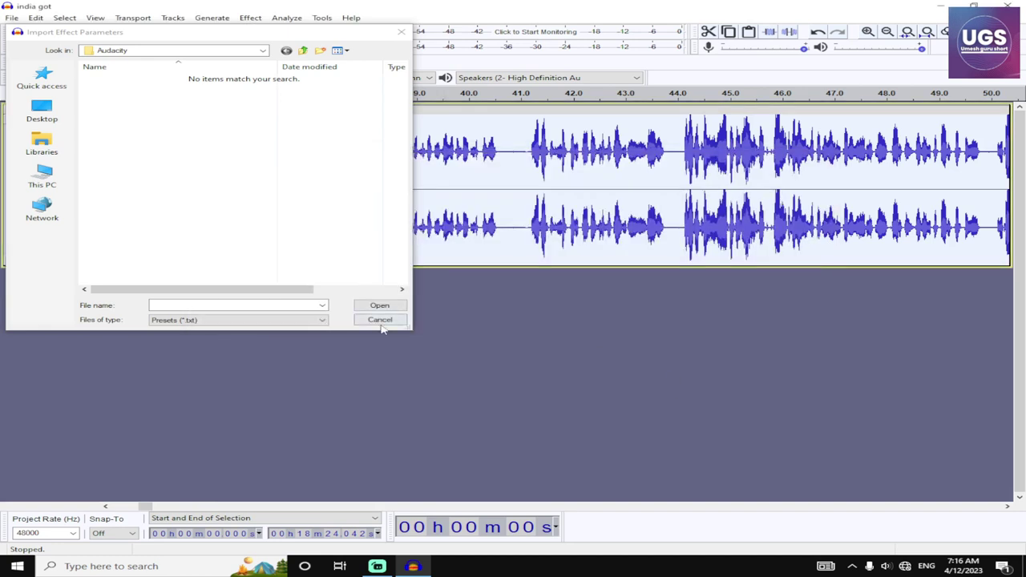
{"action": "left_click", "coordinate": [382, 321]}
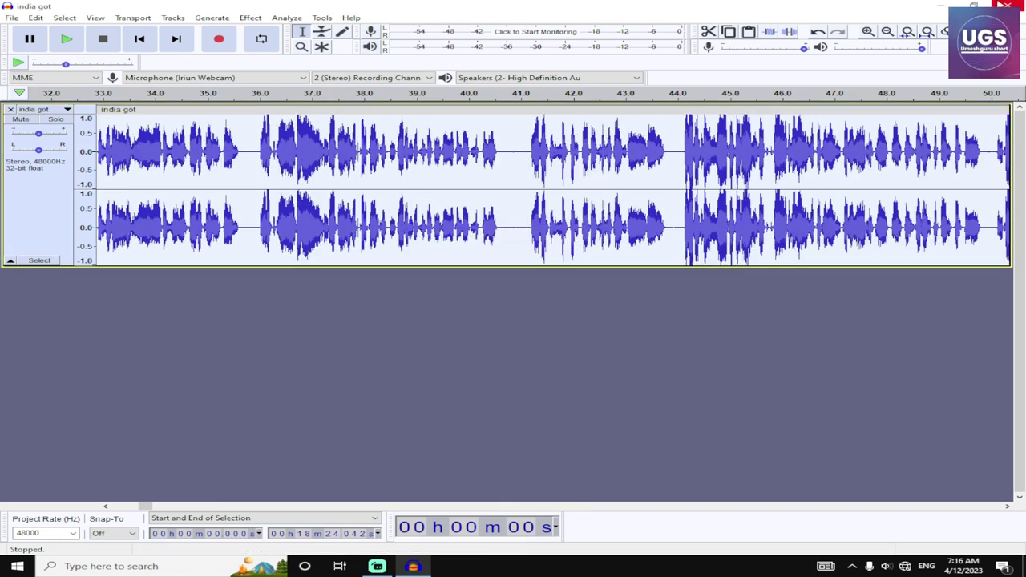
Step: Export the processed audio as an MP3 named india got to the Downloads folder, accepting the metadata tags
{"action": "left_click", "coordinate": [12, 17]}
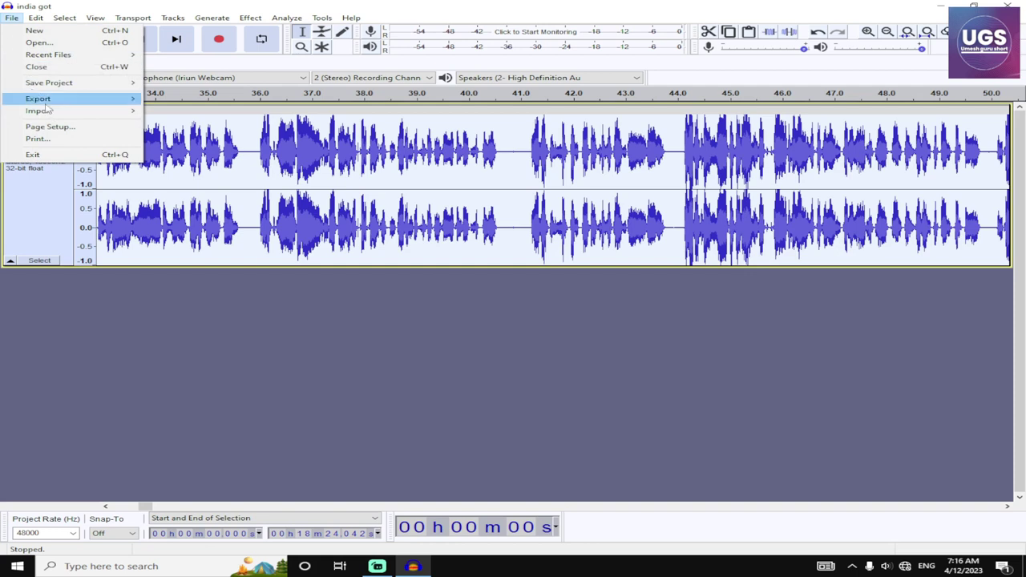
{"action": "mouse_move", "coordinate": [48, 101]}
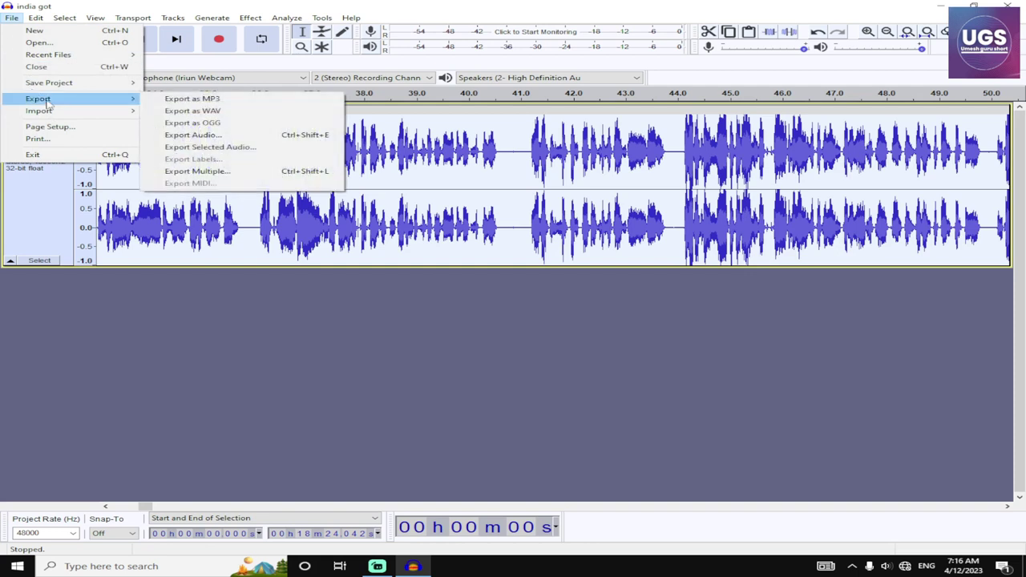
{"action": "left_click", "coordinate": [189, 101]}
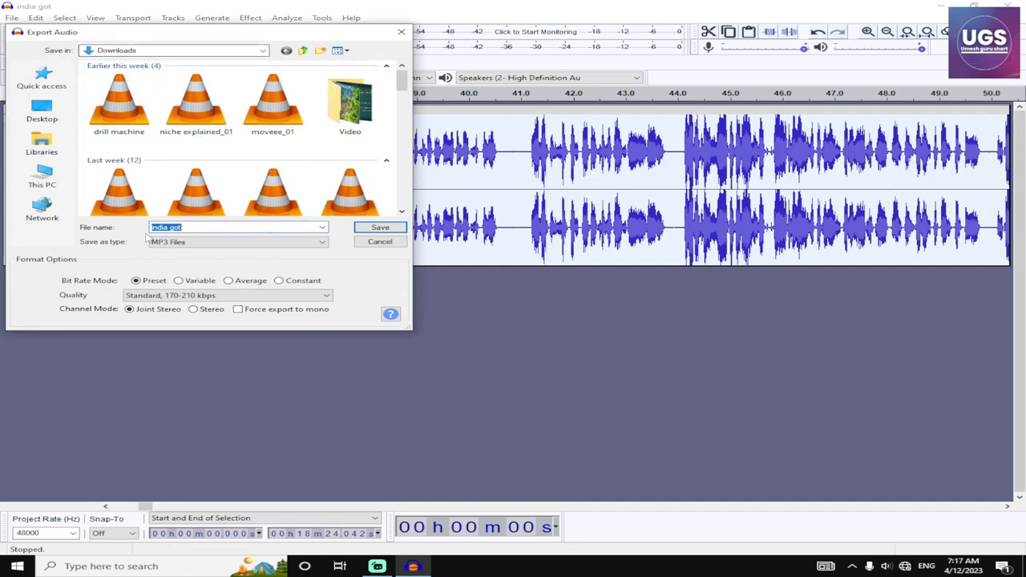
{"action": "left_click", "coordinate": [198, 227]}
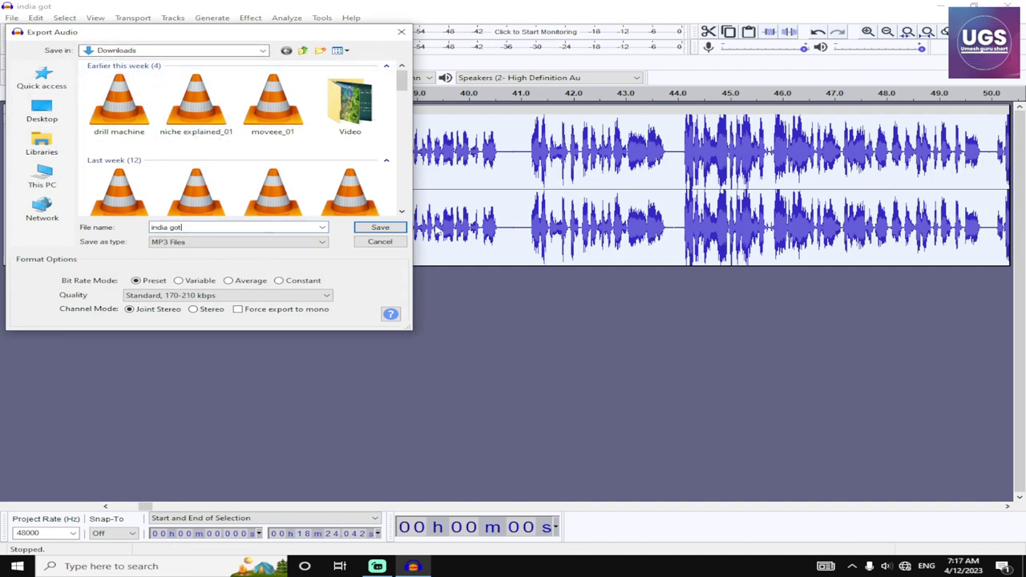
{"action": "left_click", "coordinate": [391, 229]}
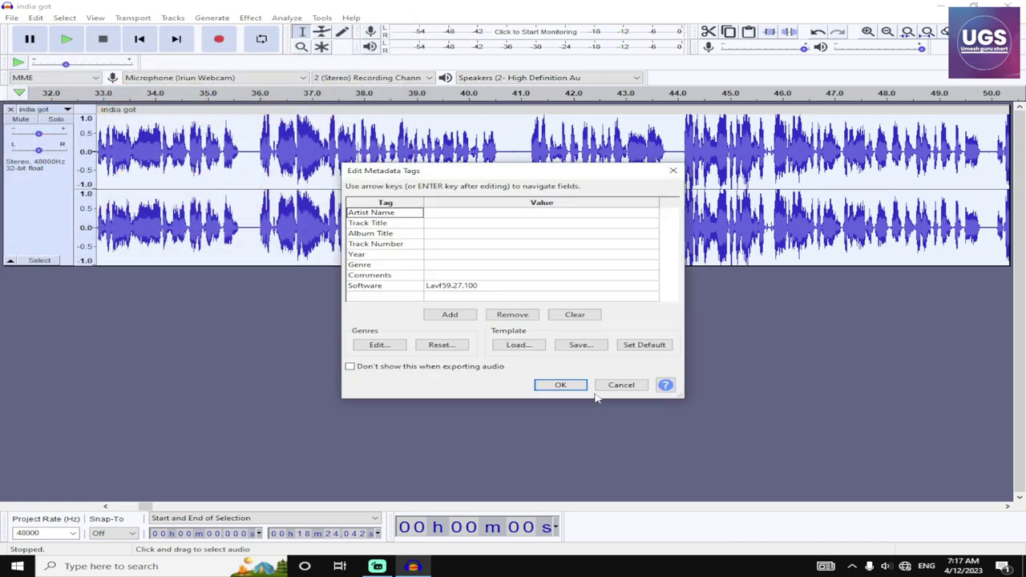
{"action": "left_click", "coordinate": [565, 385]}
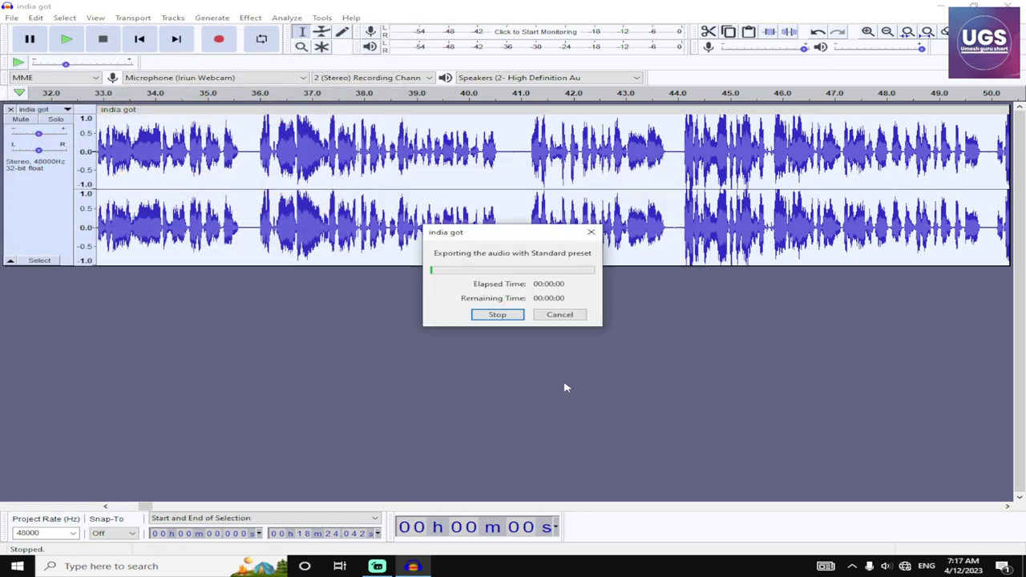